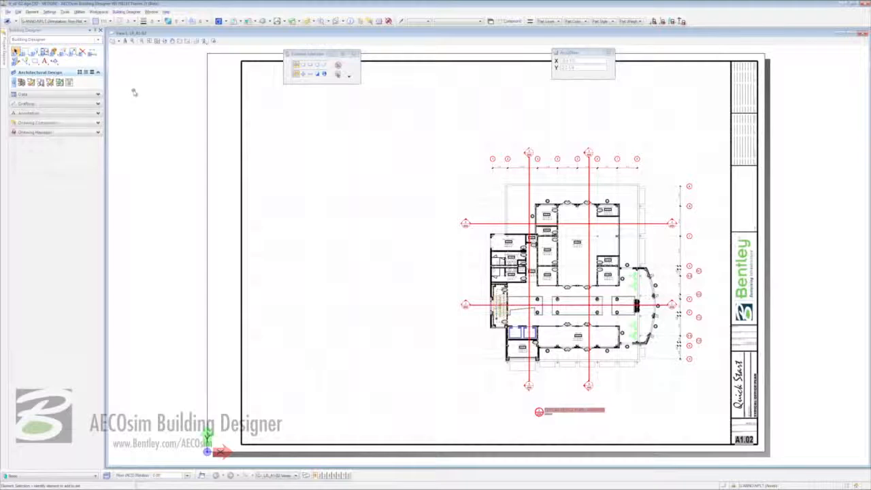
# Expand the Drawing Composition section of the Building Designer task panel on sheet A1.02.
pyautogui.click(67, 123)
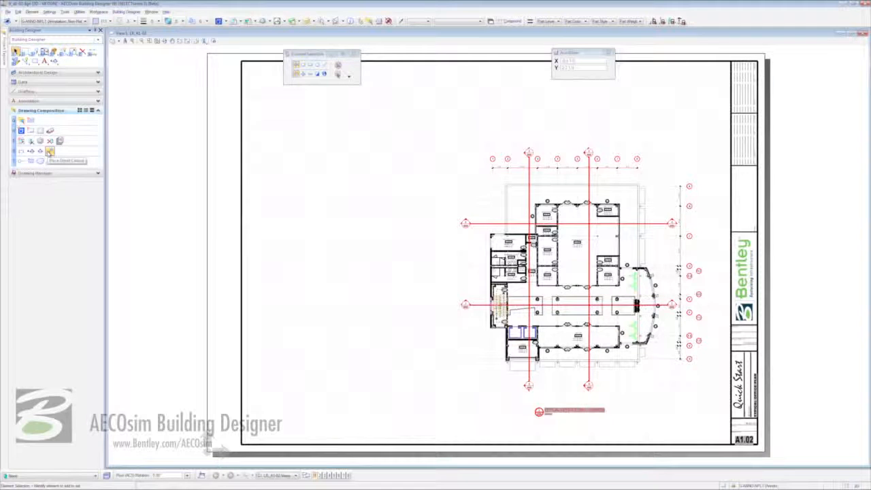
# Start a detail callout with Arch - Enlarged Floor Plan seed, From View height and rectangle shape.
pyautogui.click(49, 151)
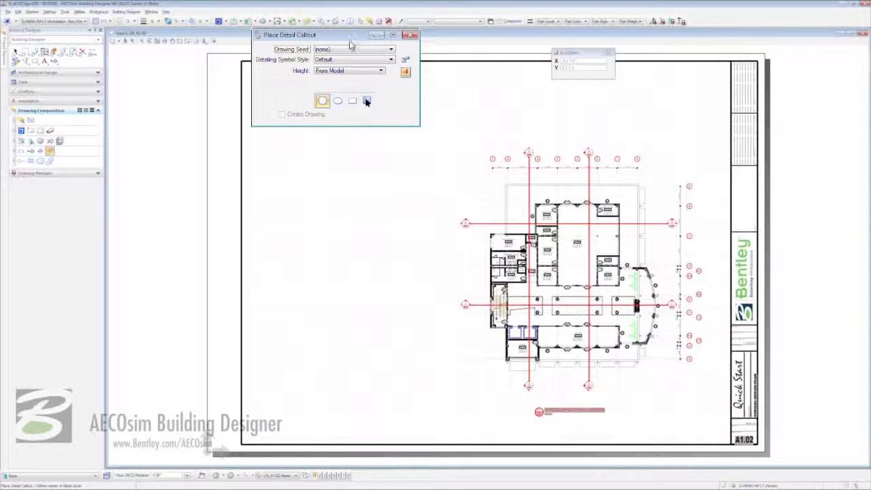
pyautogui.click(360, 50)
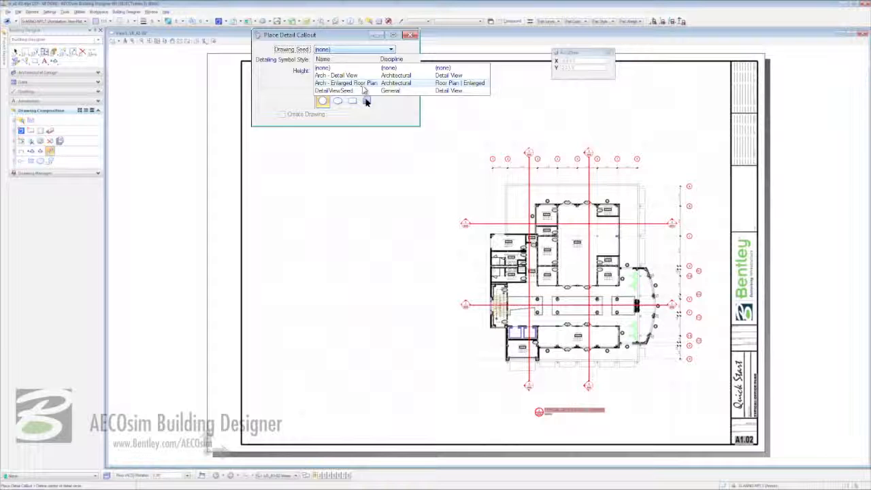
pyautogui.click(363, 85)
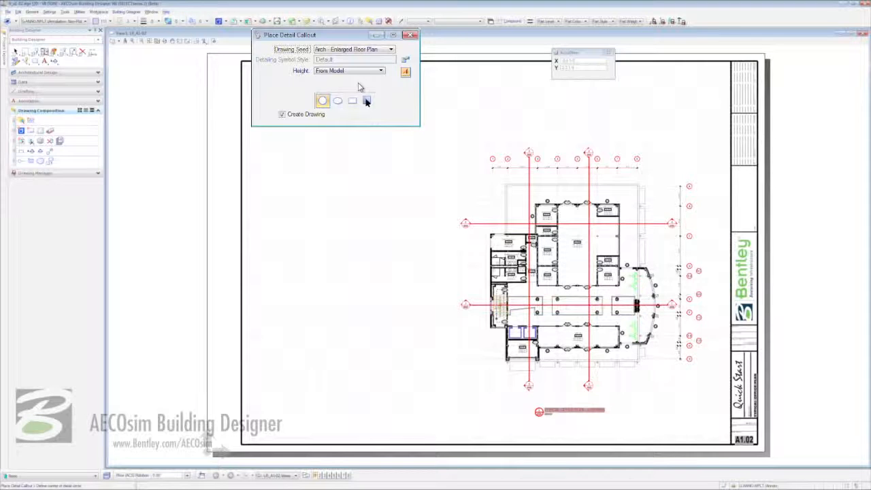
pyautogui.click(361, 71)
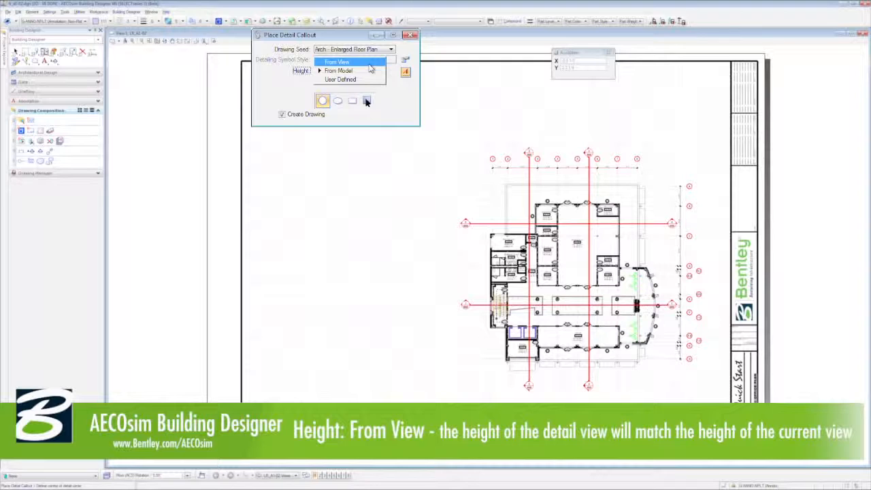
pyautogui.click(369, 63)
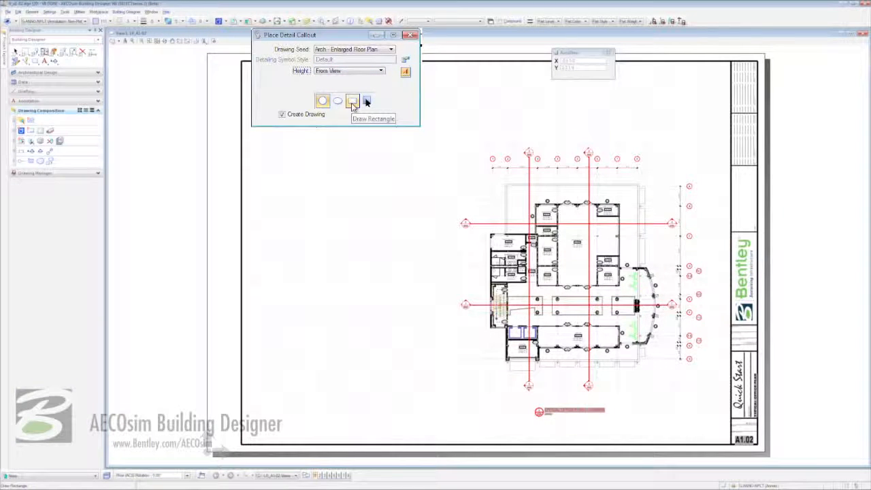
pyautogui.click(352, 102)
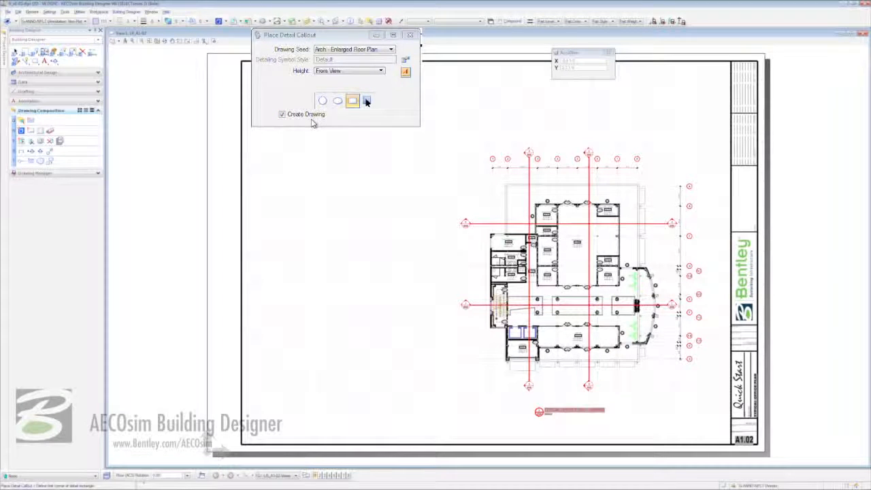
# Draw the detail rectangle around the stair and core area and place its marker at lower left.
pyautogui.click(482, 214)
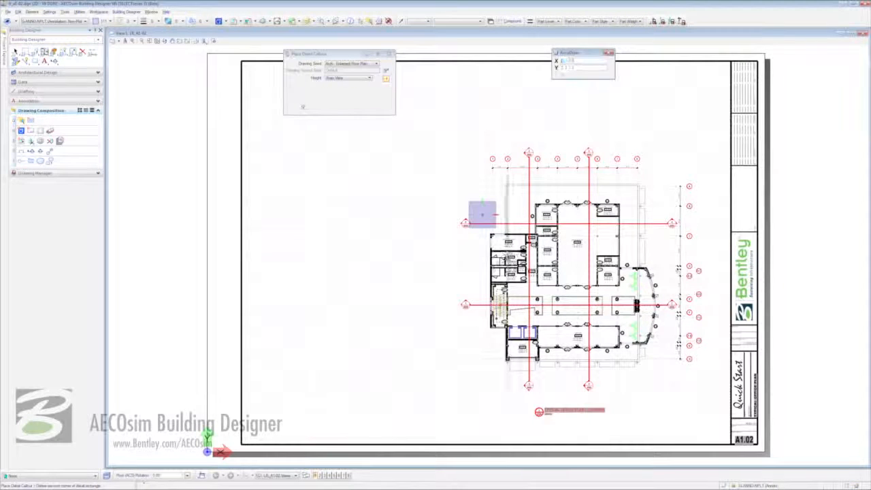
pyautogui.click(543, 374)
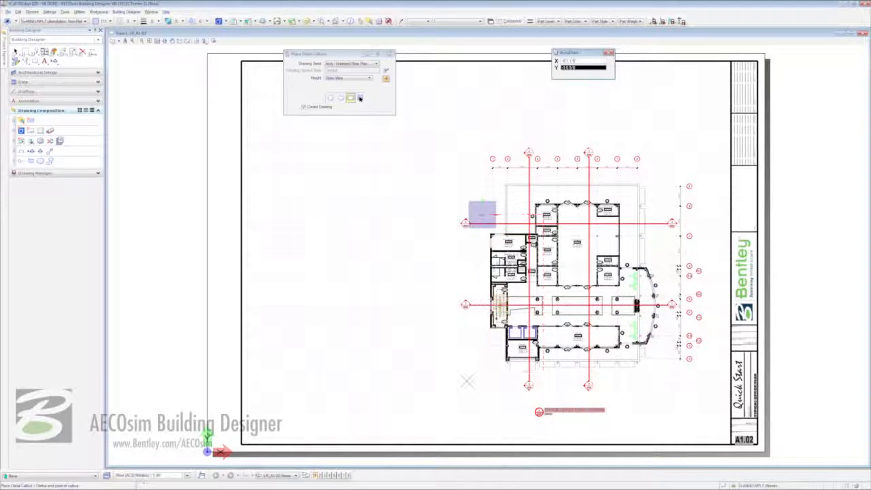
pyautogui.click(467, 382)
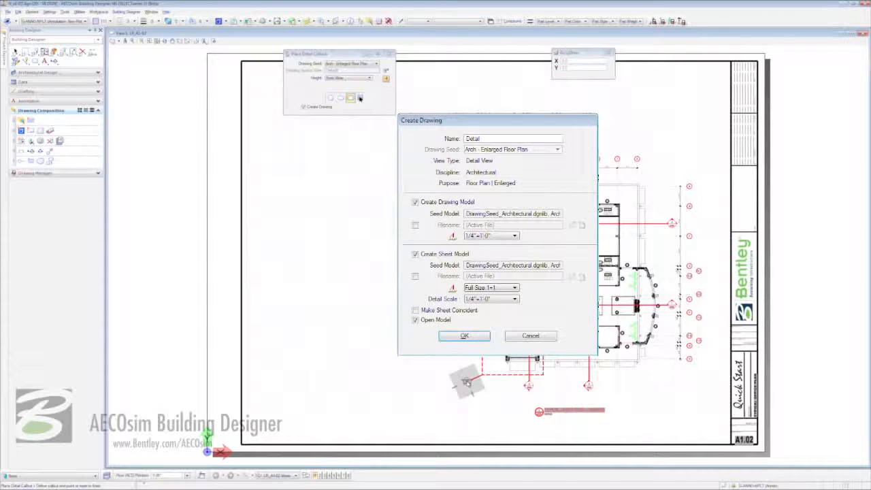
# Name the drawing ENLARGED PLAN - TYPICAL OFFICE and save it in its own file LR_CORE-02.DGN.
pyautogui.doubleClick(499, 140)
pyautogui.write('ENLARGED PLAN - TYPICAL OFFICE')
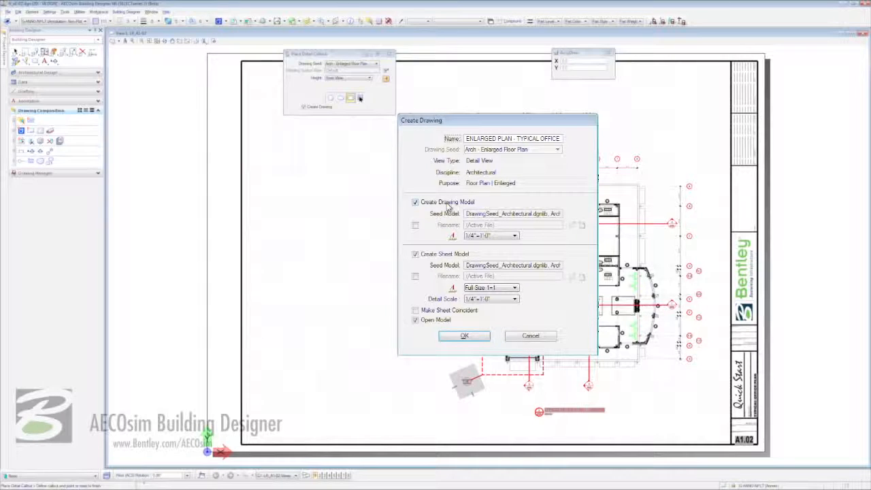
pyautogui.click(415, 225)
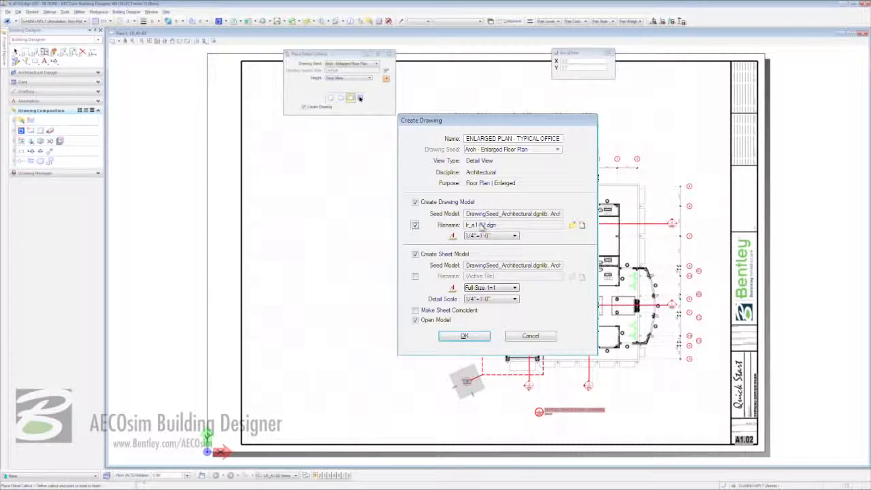
pyautogui.click(573, 225)
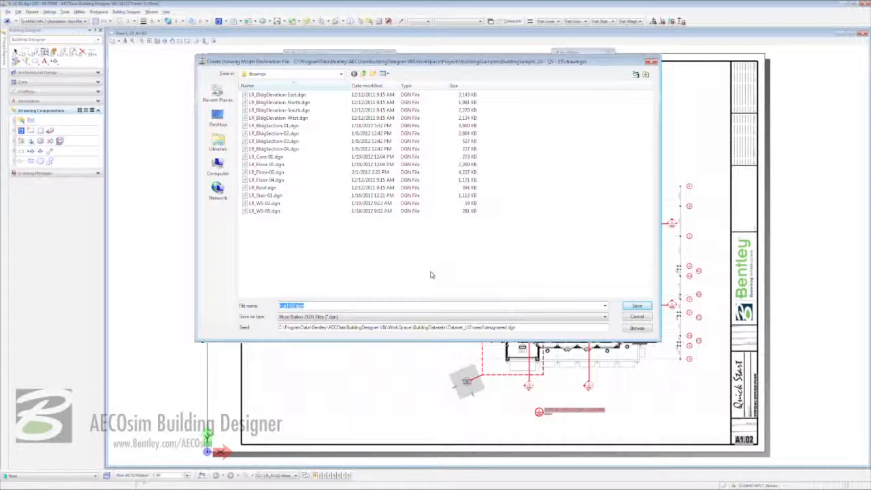
pyautogui.write('LR_C')
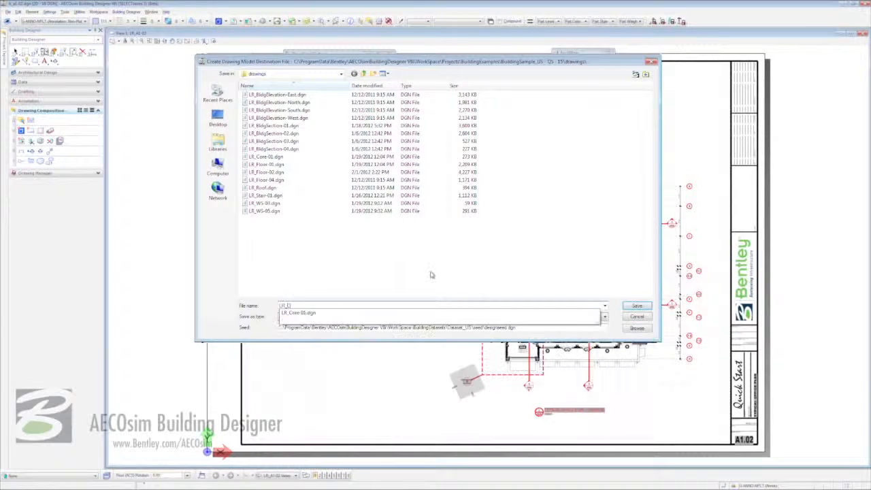
pyautogui.write('ORE-02.DGN')
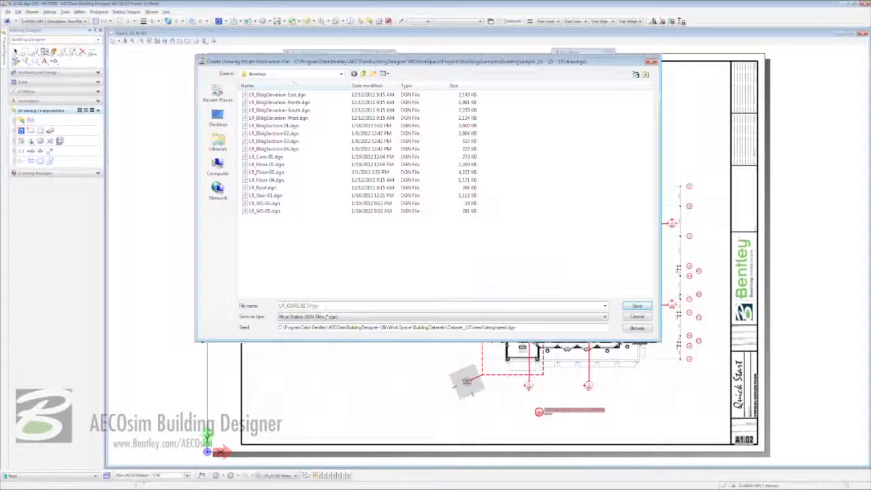
pyautogui.click(637, 307)
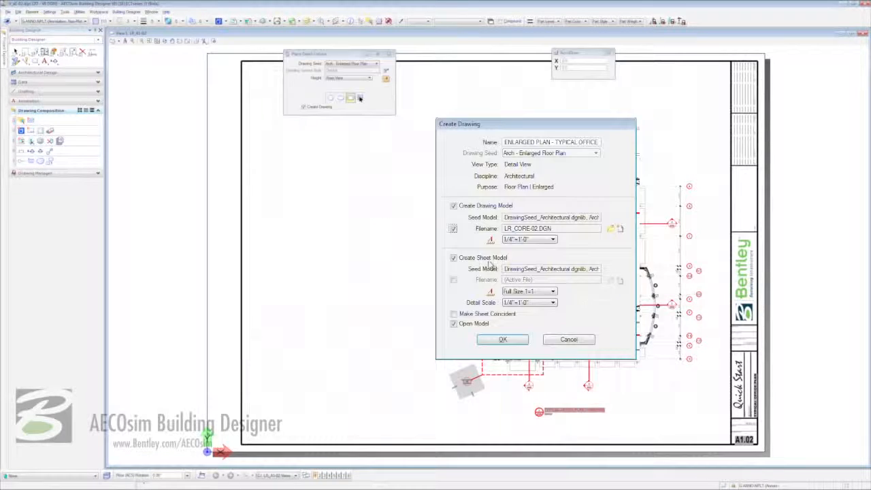
# Turn off Create Sheet Model and Open Model, then create the drawing.
pyautogui.click(473, 262)
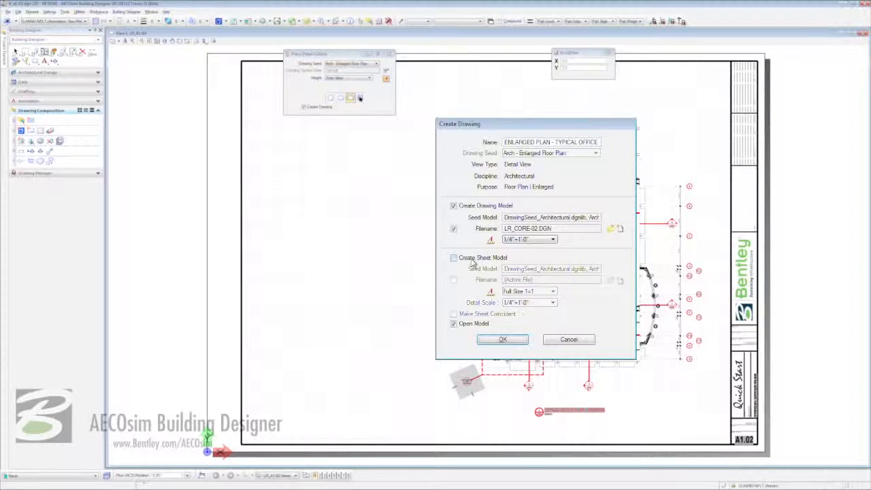
pyautogui.click(464, 325)
pyautogui.click(502, 339)
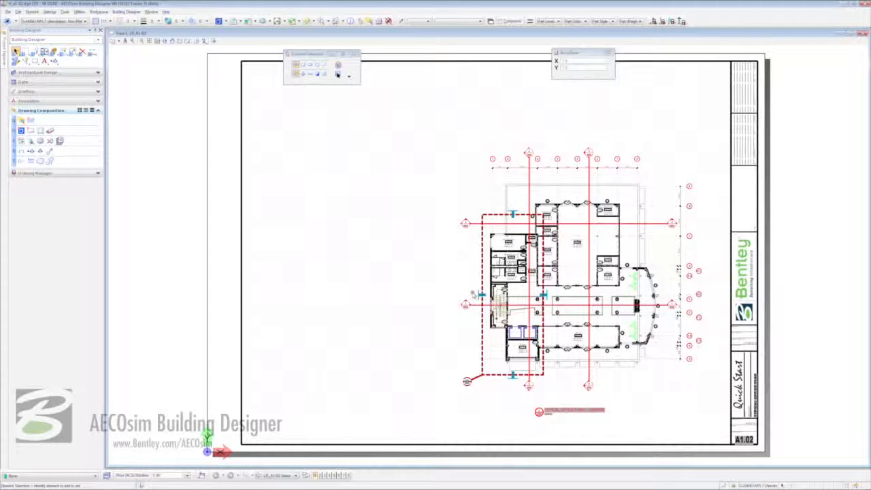
# Place the callout's drawing on the sheet using the Top standard view orientation.
pyautogui.click(446, 296)
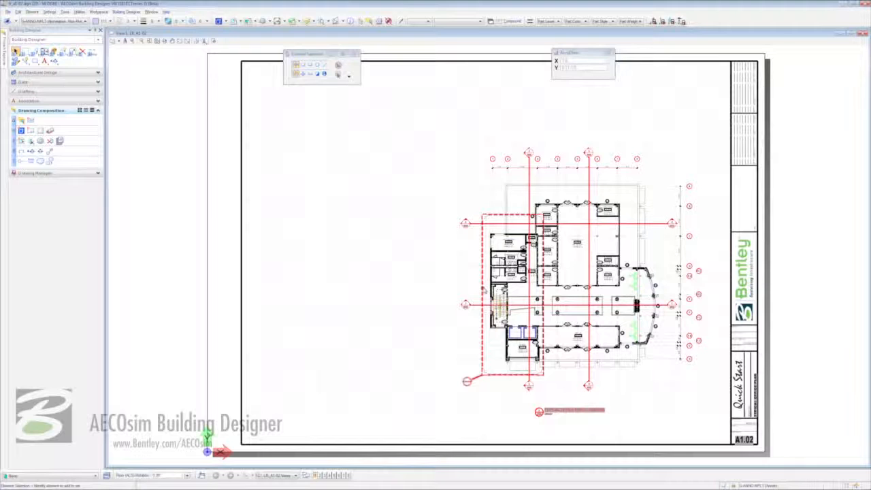
pyautogui.rightClick(484, 289)
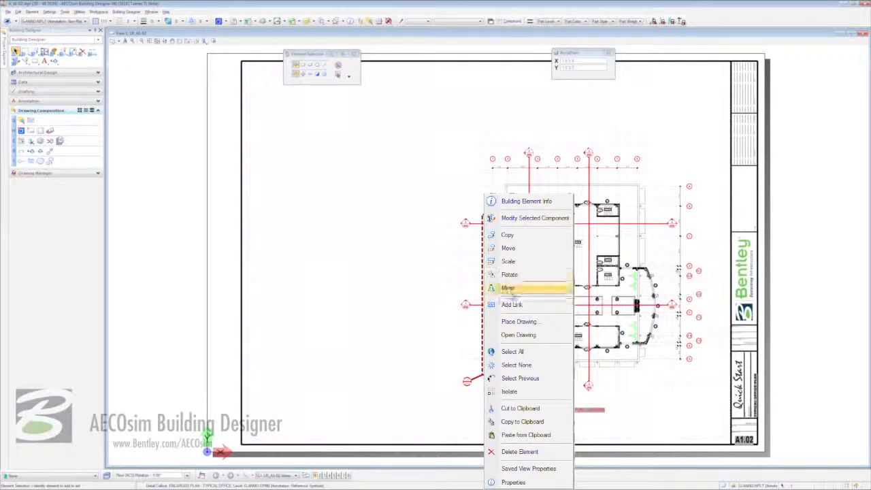
pyautogui.click(532, 322)
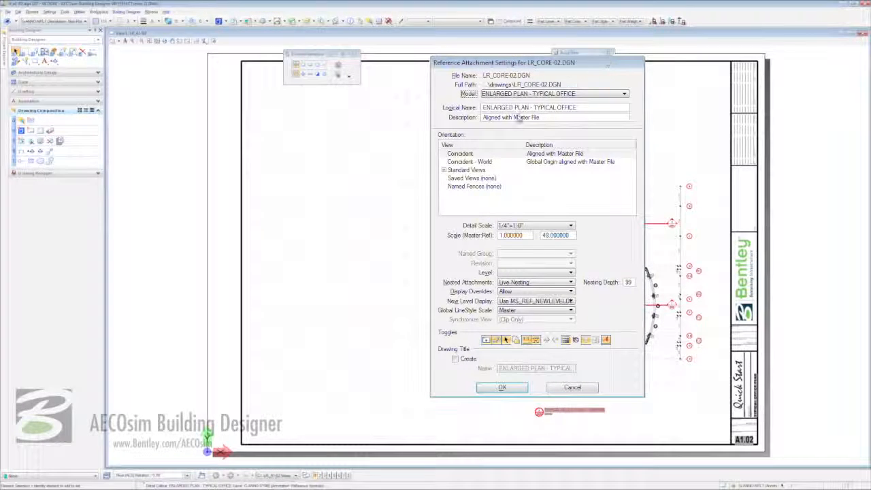
pyautogui.click(443, 172)
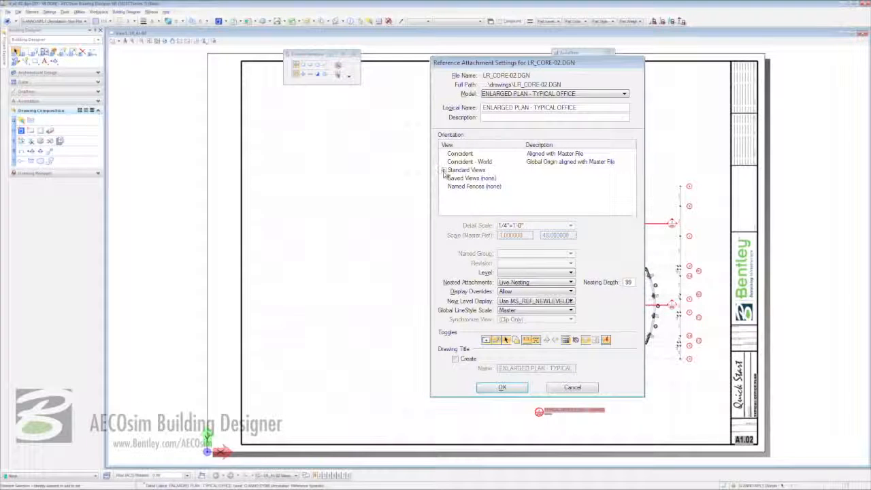
pyautogui.click(443, 170)
pyautogui.click(460, 178)
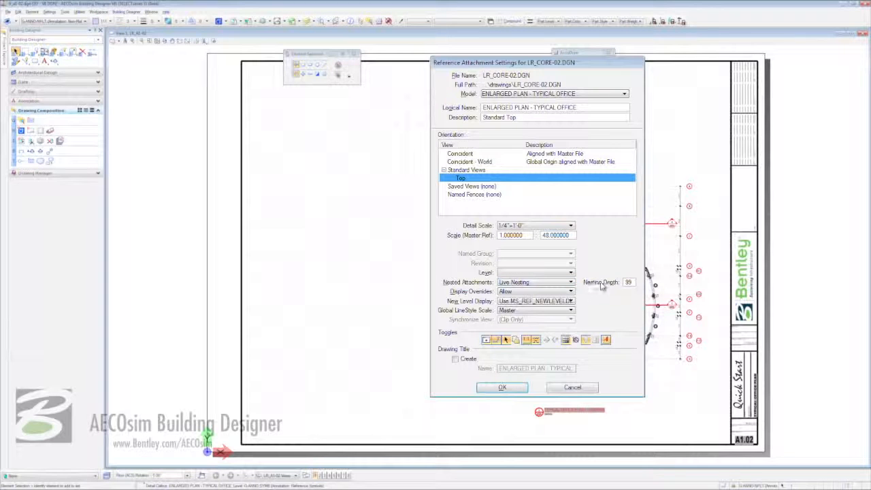
# Set the attachment's nesting depth to 4, add a drawing title, and confirm.
pyautogui.doubleClick(628, 281)
pyautogui.write('4')
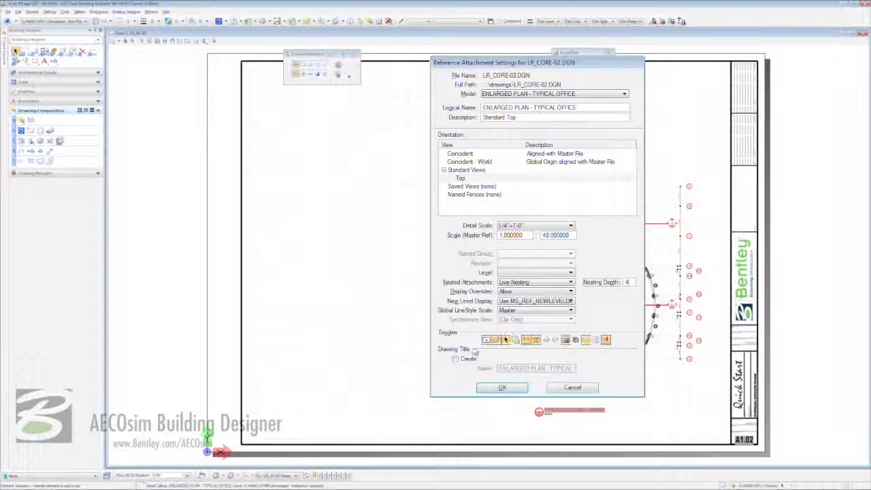
pyautogui.click(455, 358)
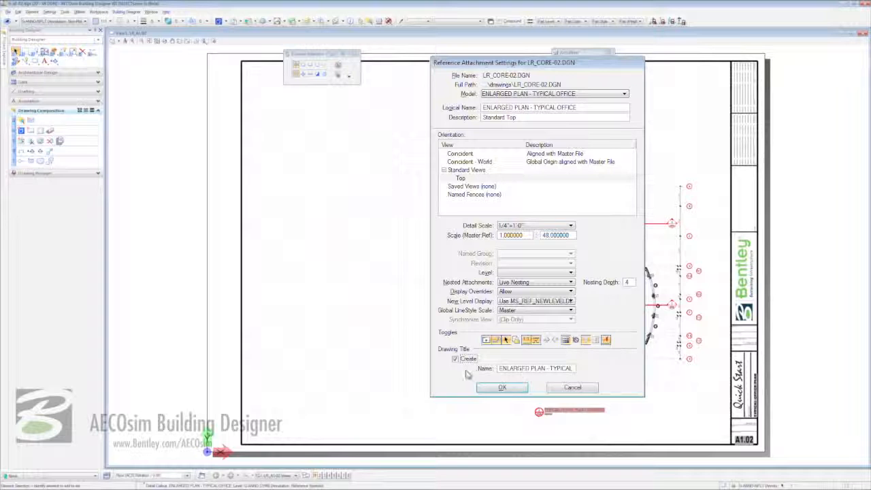
pyautogui.click(501, 387)
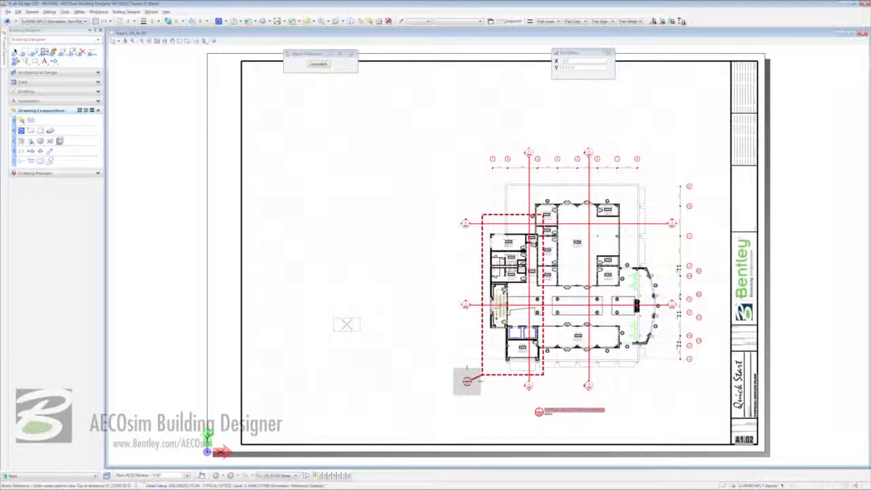
pyautogui.moveTo(340, 306)
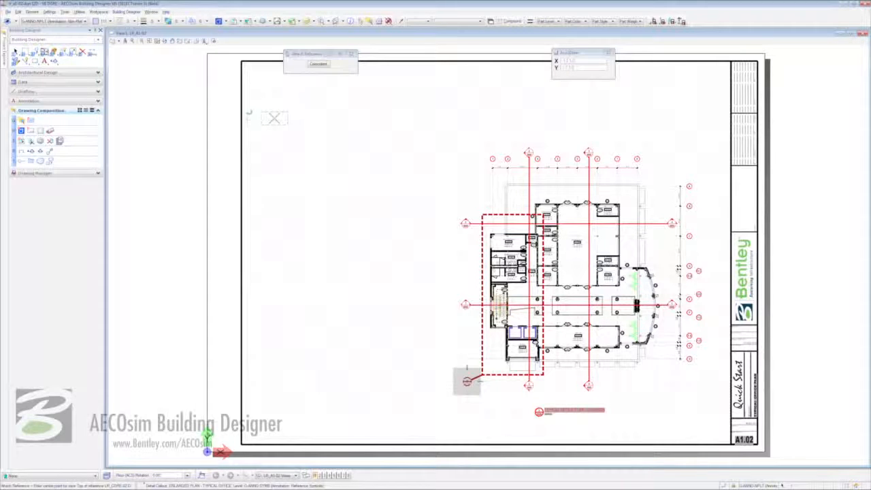
pyautogui.click(273, 117)
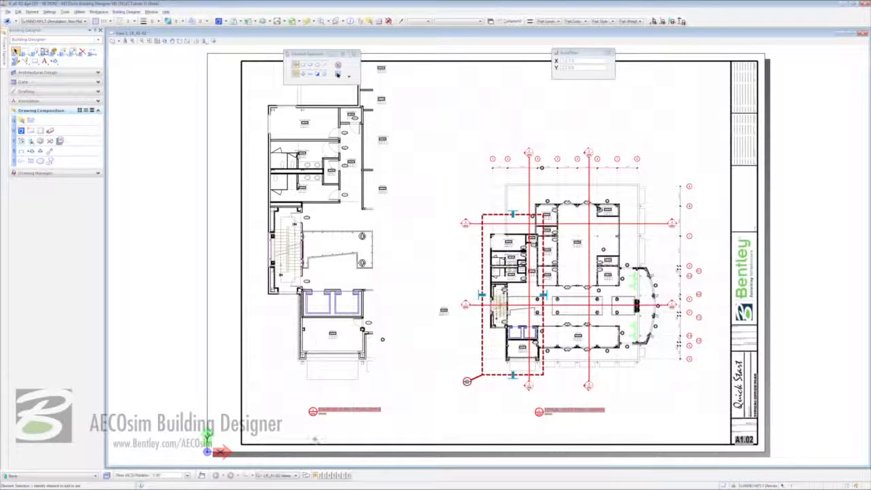
pyautogui.scroll(3, 313, 415)
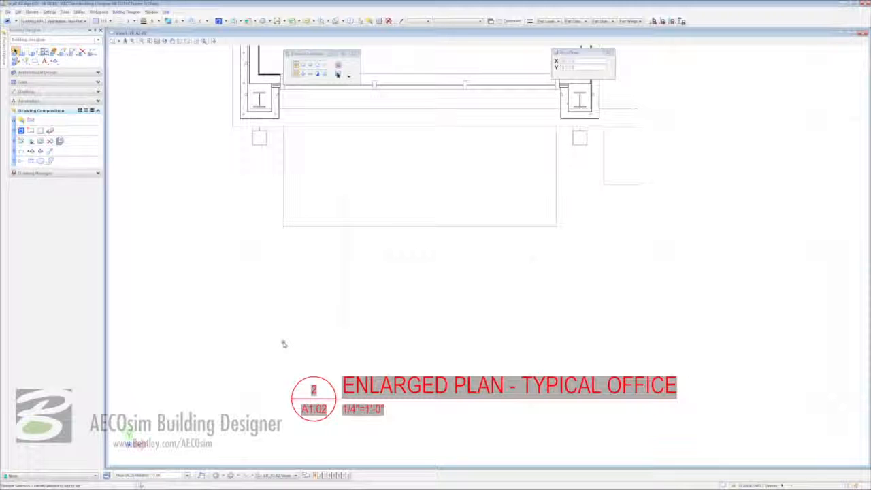
pyautogui.click(160, 40)
pyautogui.click(191, 184)
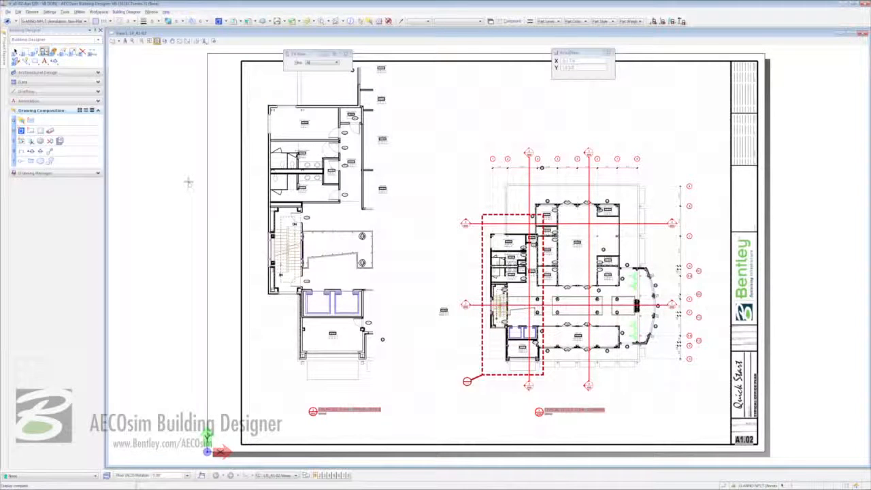
pyautogui.rightClick(187, 182)
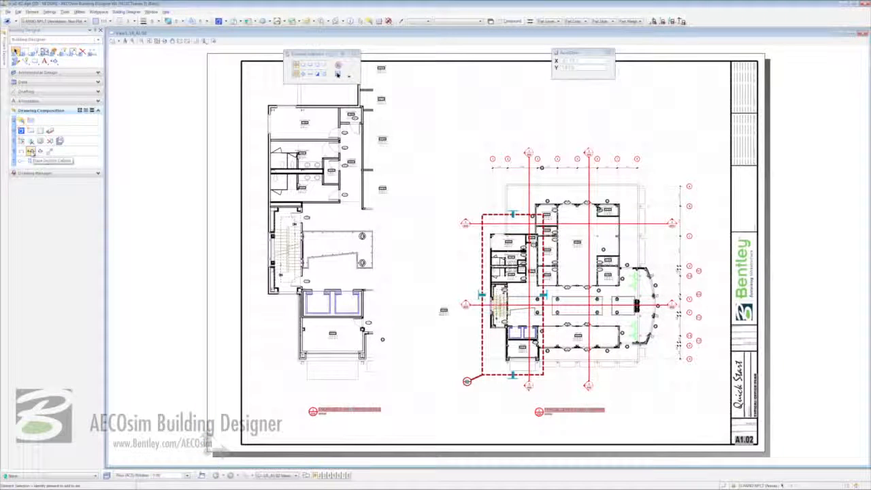
# Start a section callout using the Arch - Detail Section seed with From Model height.
pyautogui.click(30, 152)
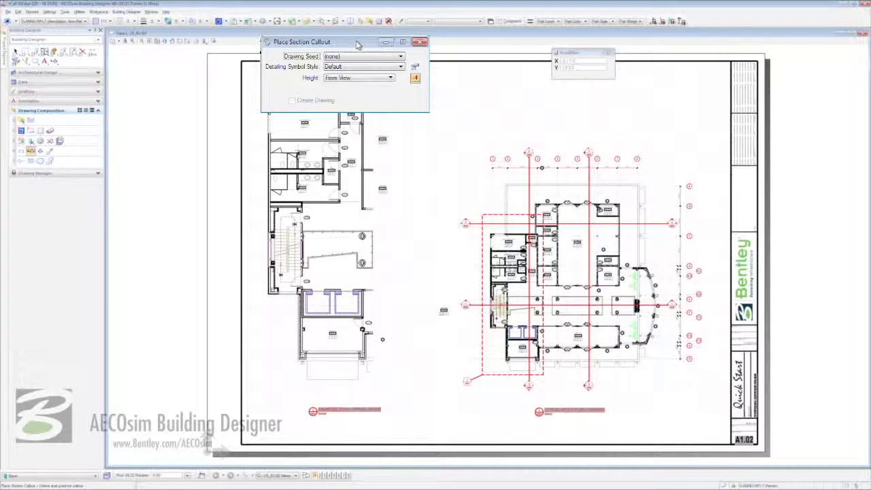
pyautogui.click(356, 57)
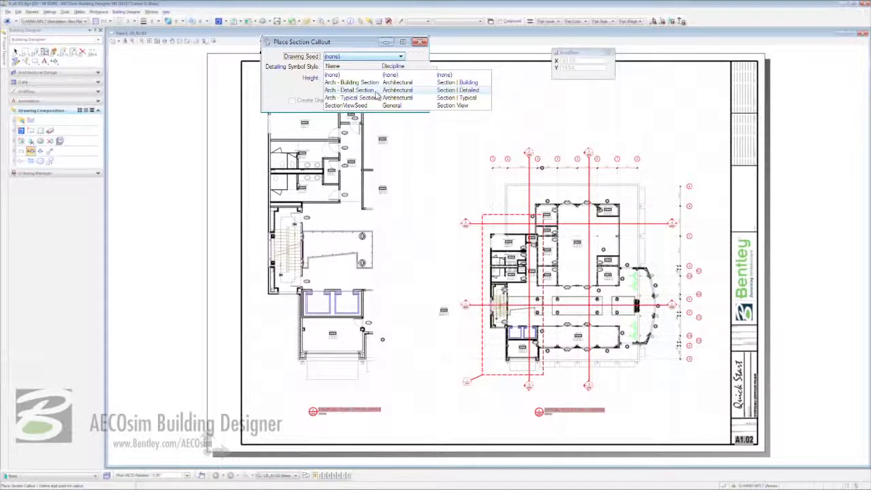
pyautogui.click(350, 90)
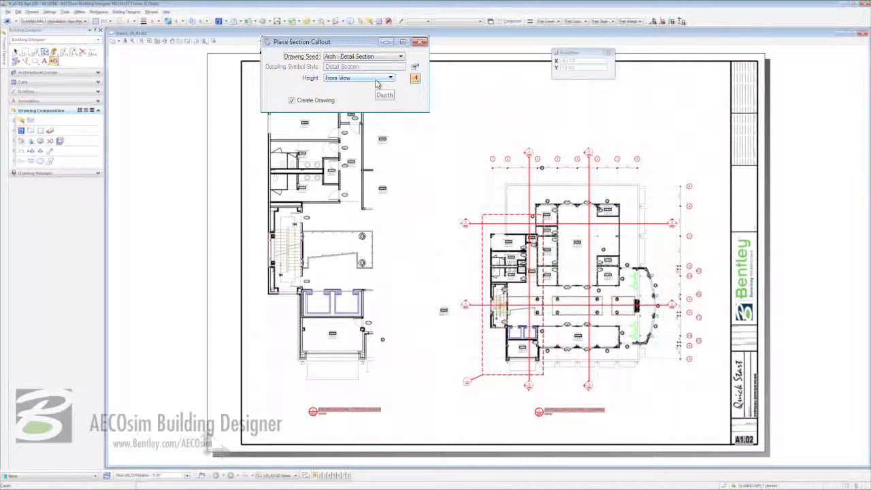
pyautogui.click(376, 80)
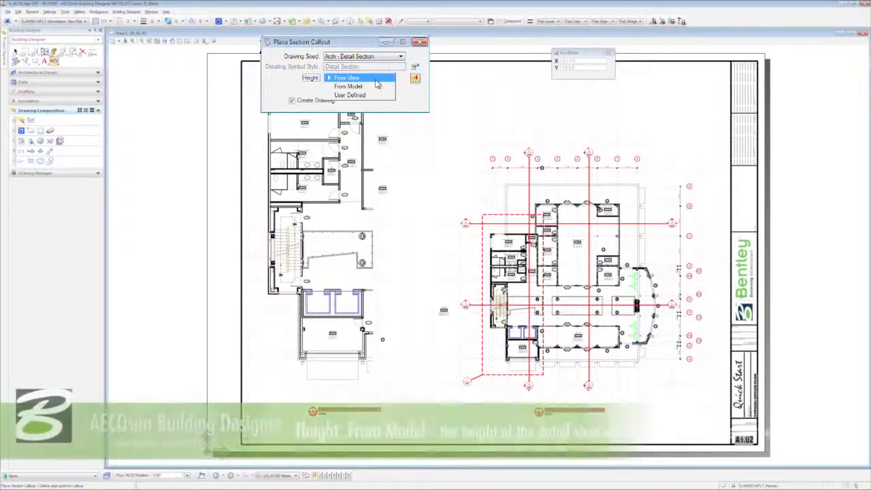
pyautogui.click(373, 87)
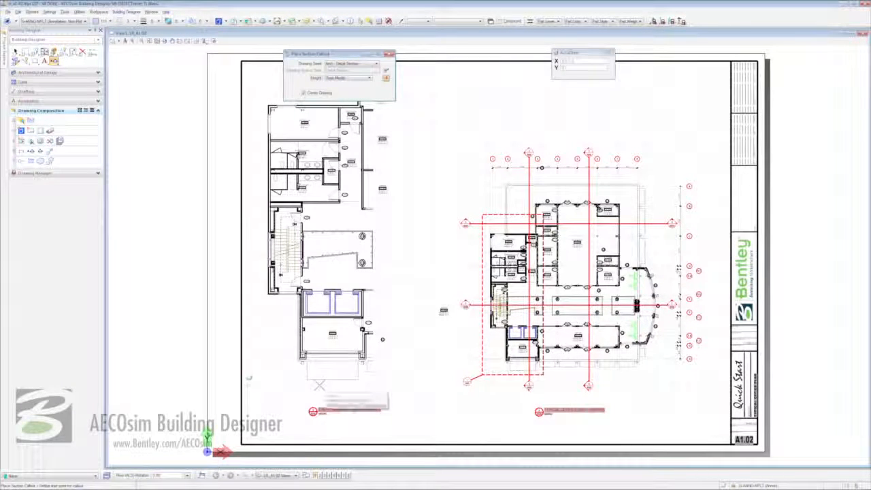
# Draw the section line across the left plan's lower room and set its depth.
pyautogui.click(319, 385)
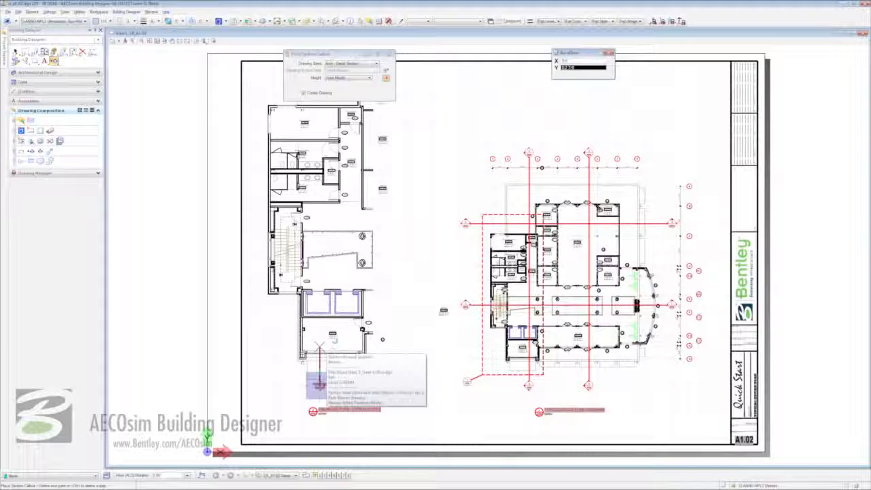
pyautogui.click(319, 332)
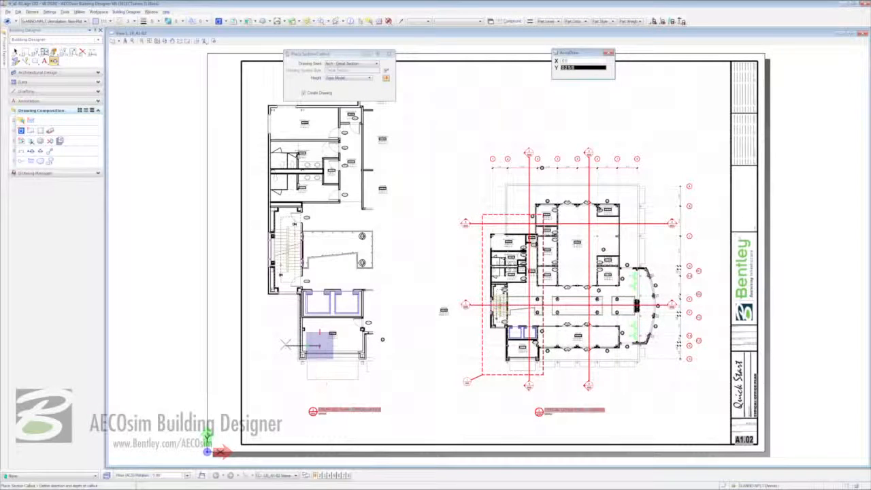
pyautogui.click(286, 343)
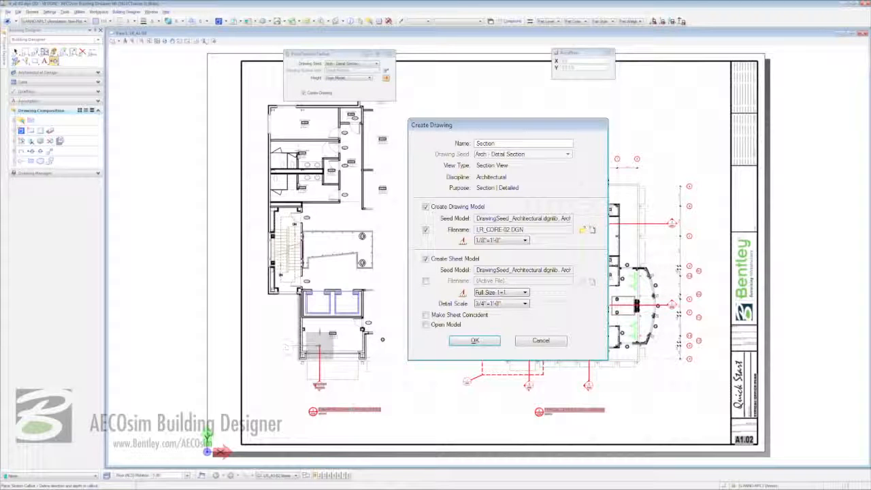
# Name the drawing WALL SECTION@CW and store it in file LR_WS-04.DGN.
pyautogui.doubleClick(527, 144)
pyautogui.write('WALL')
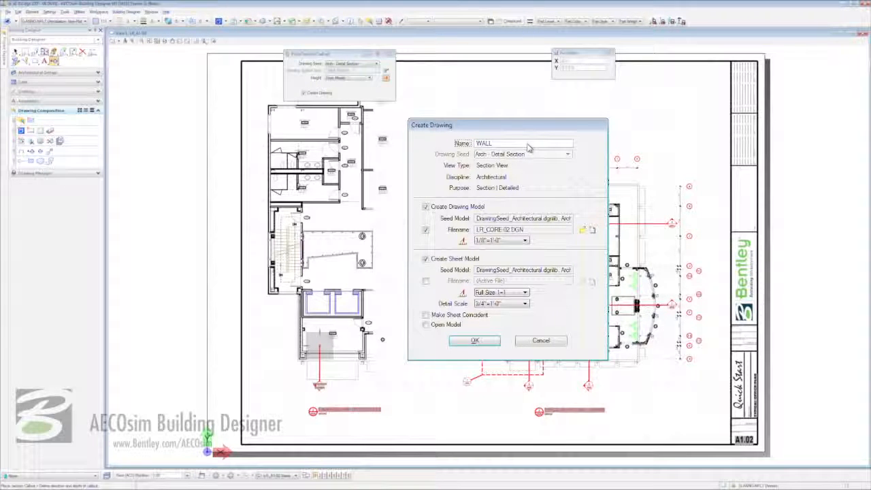
pyautogui.write(' SECTION@CW')
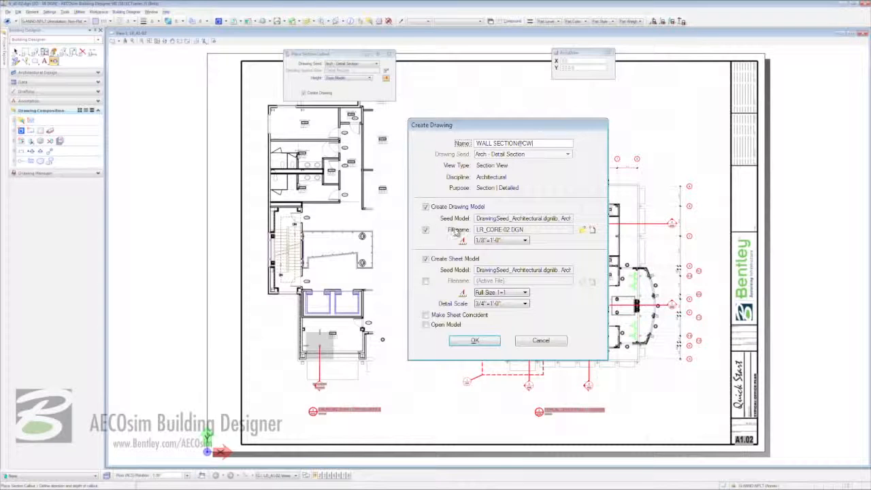
pyautogui.click(583, 230)
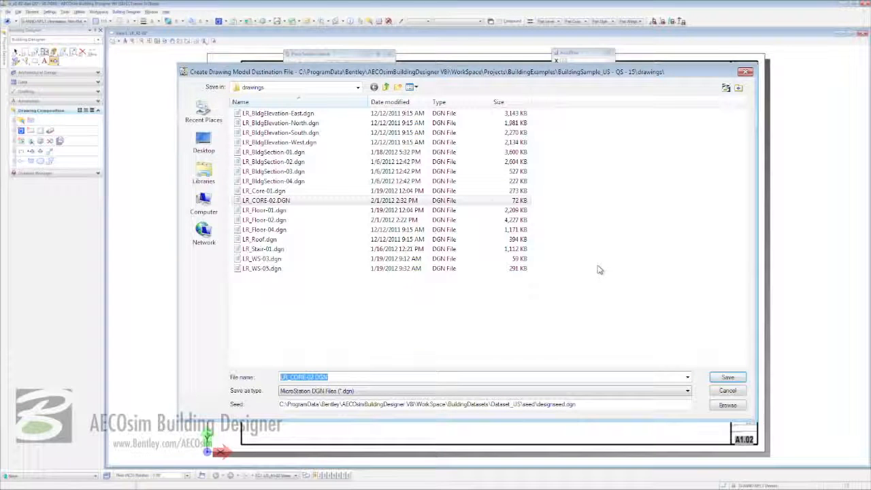
pyautogui.moveTo(305, 377)
pyautogui.mouseDown()
pyautogui.moveTo(290, 377)
pyautogui.moveTo(301, 377)
pyautogui.mouseUp()
pyautogui.write('WS-04')
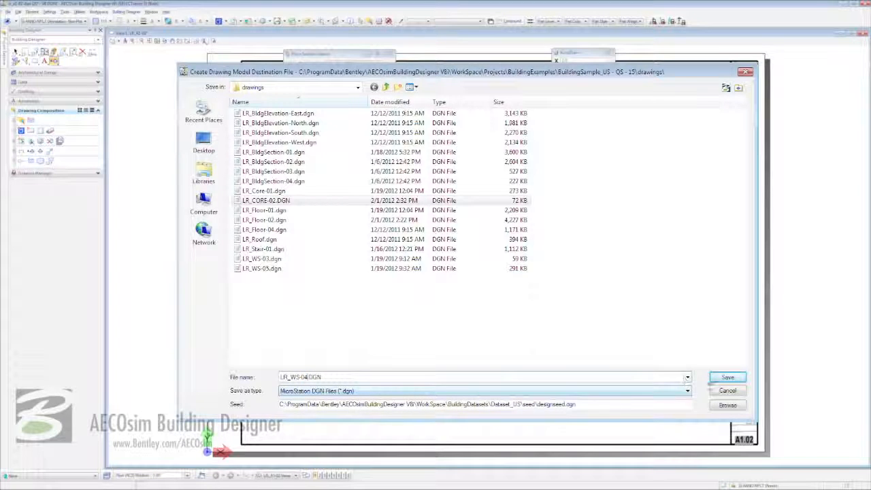
pyautogui.click(727, 377)
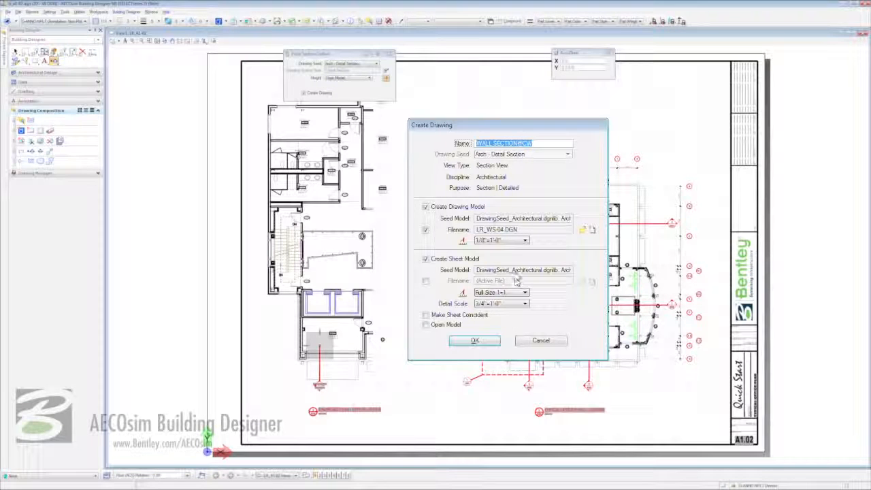
# Set scale to 3/4"=1'-0", skip the sheet model, and create and open the drawing.
pyautogui.click(515, 241)
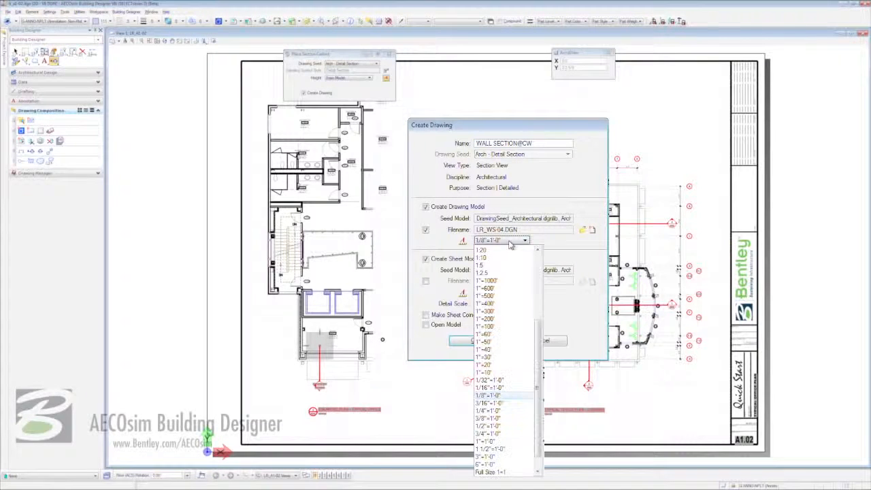
pyautogui.click(504, 433)
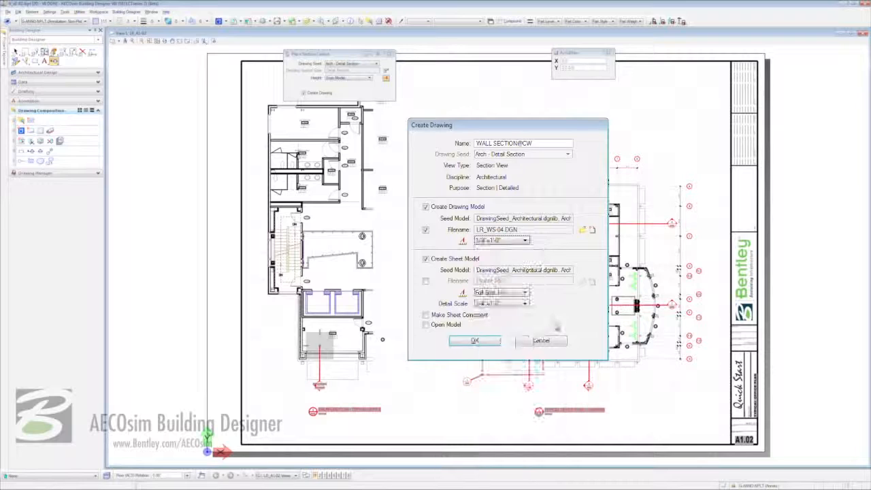
pyautogui.click(425, 258)
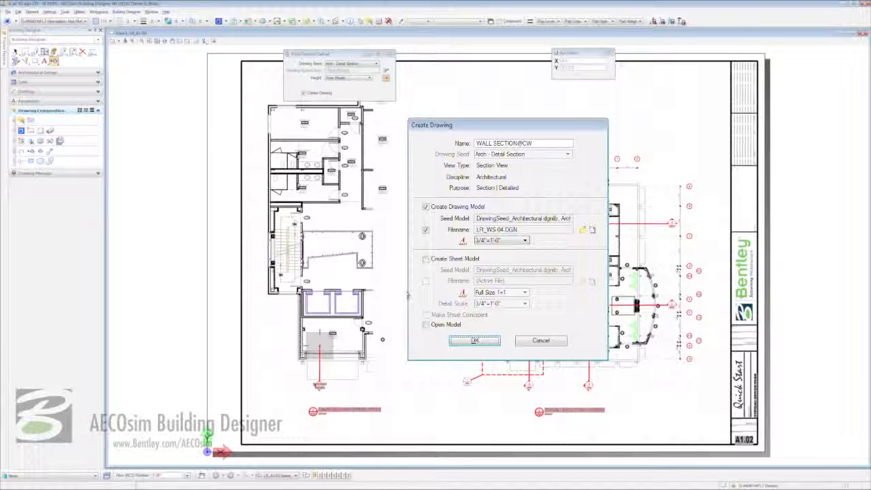
pyautogui.click(425, 324)
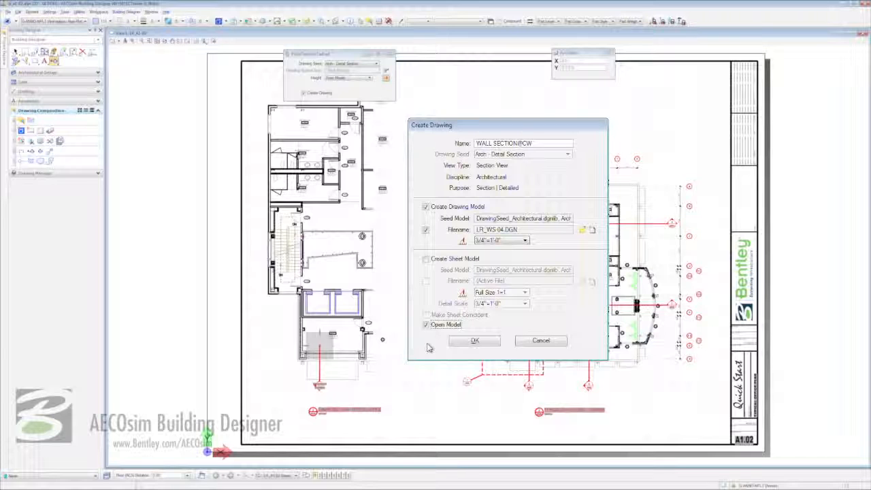
pyautogui.click(471, 342)
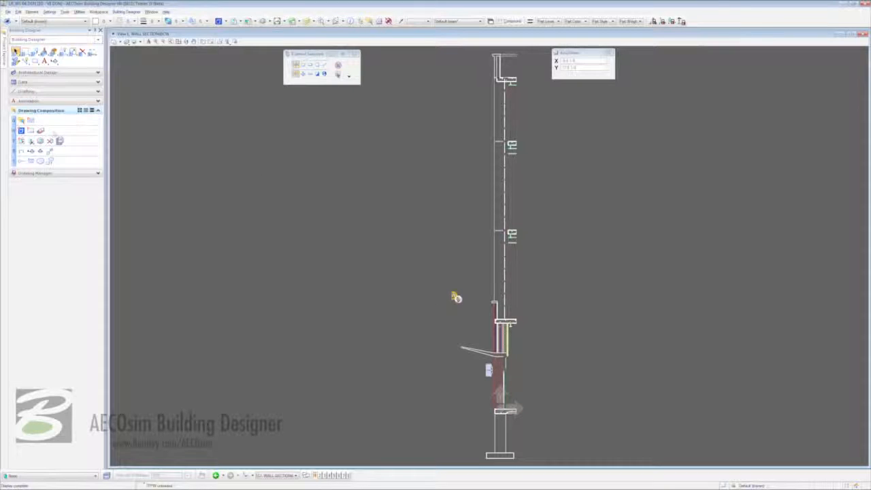
# Use Set Reference Presentation on the wall section reference.
pyautogui.click(40, 141)
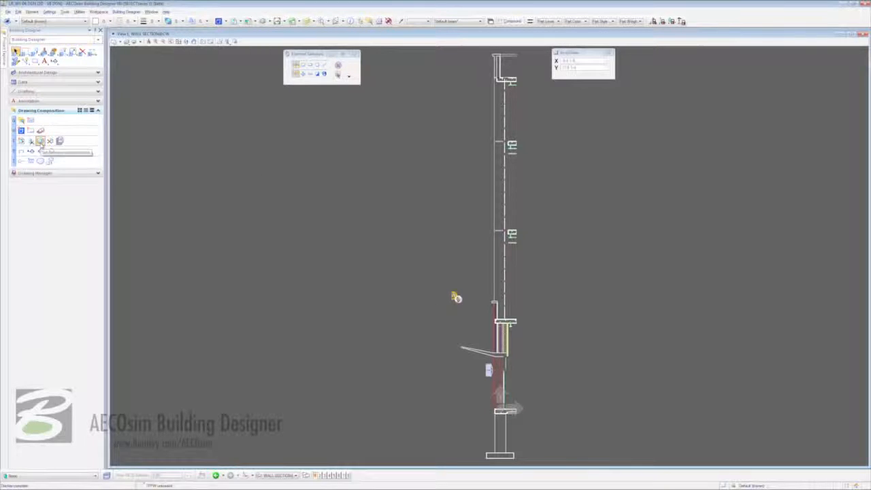
pyautogui.click(41, 143)
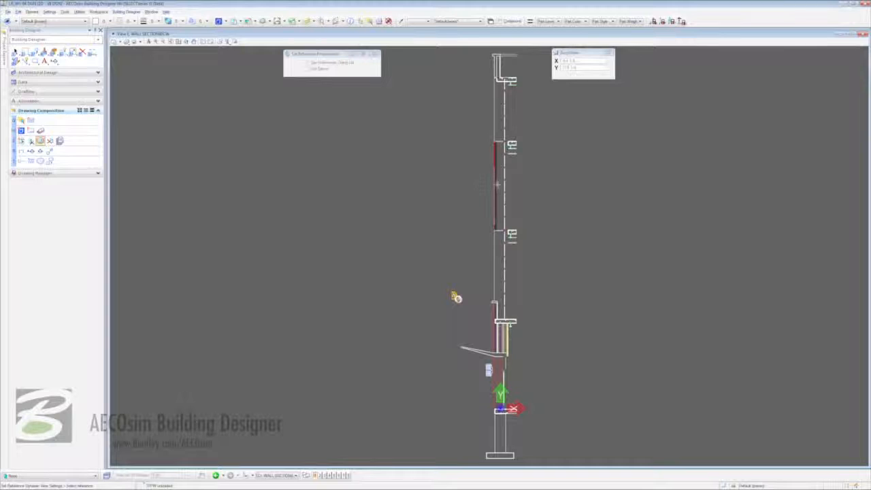
pyautogui.click(456, 297)
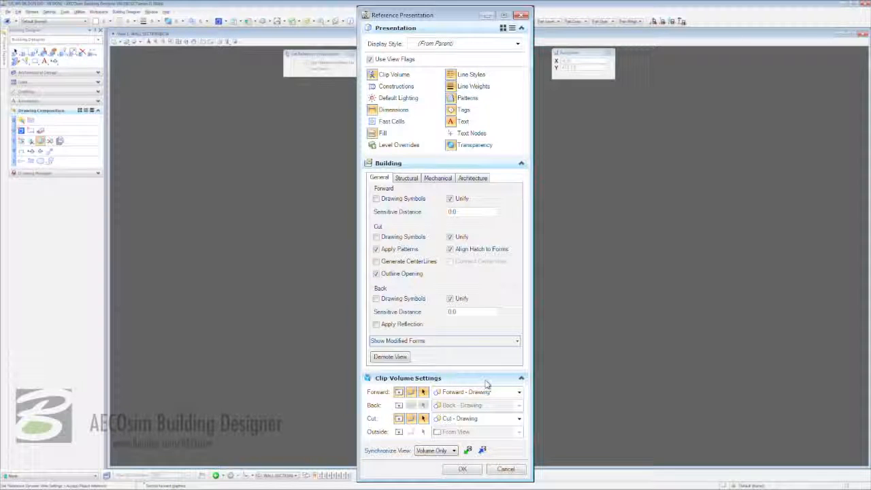
# Set clip Forward to *Project Forward - Drawing and Cut to *Project Cut - Drawing, then apply.
pyautogui.click(519, 393)
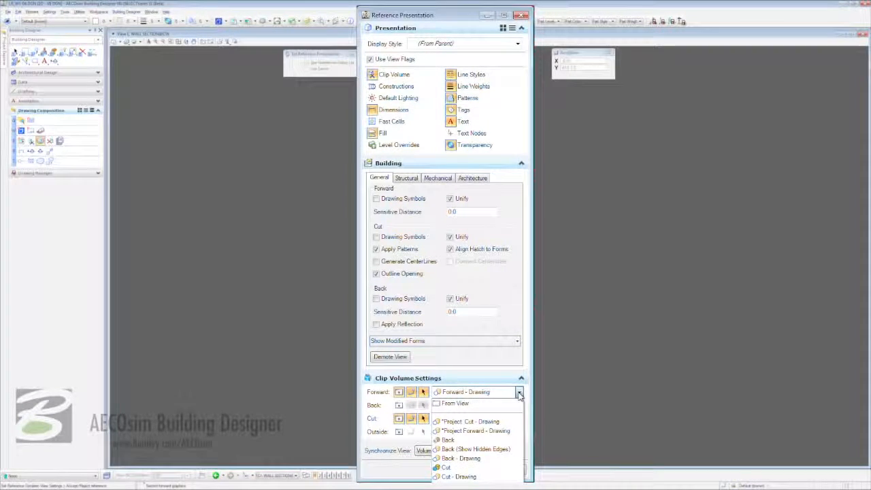
pyautogui.click(511, 432)
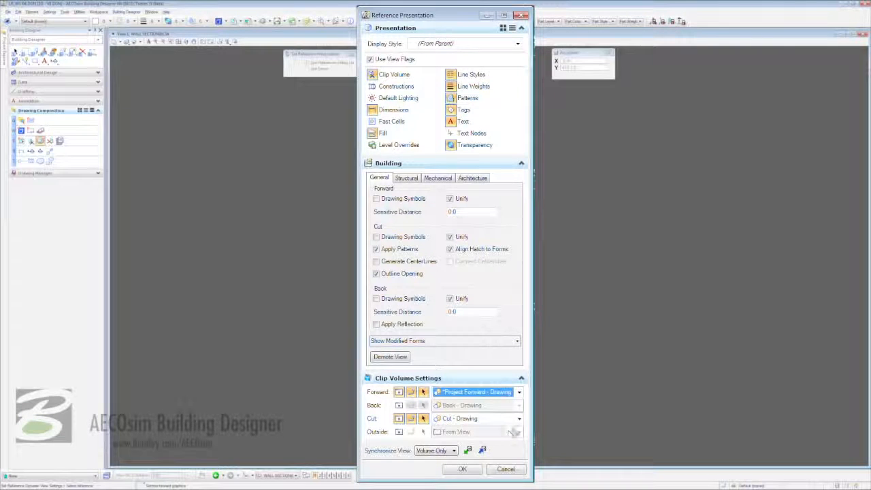
pyautogui.click(519, 419)
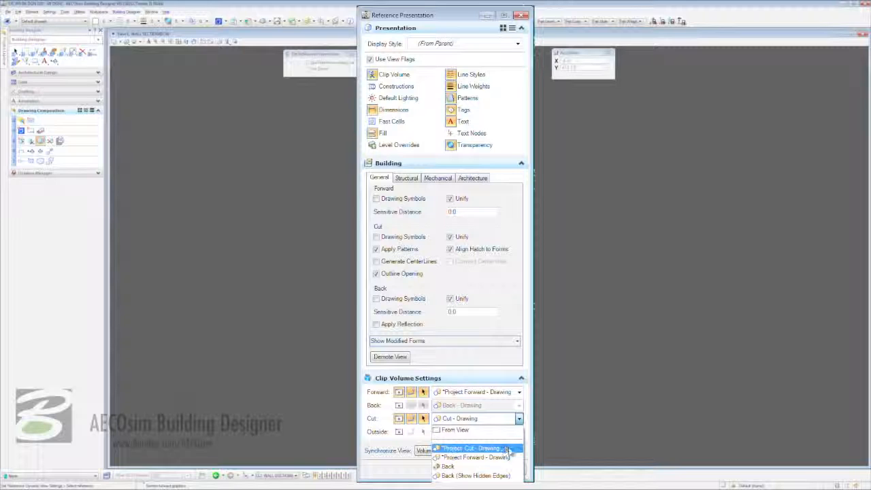
pyautogui.click(507, 449)
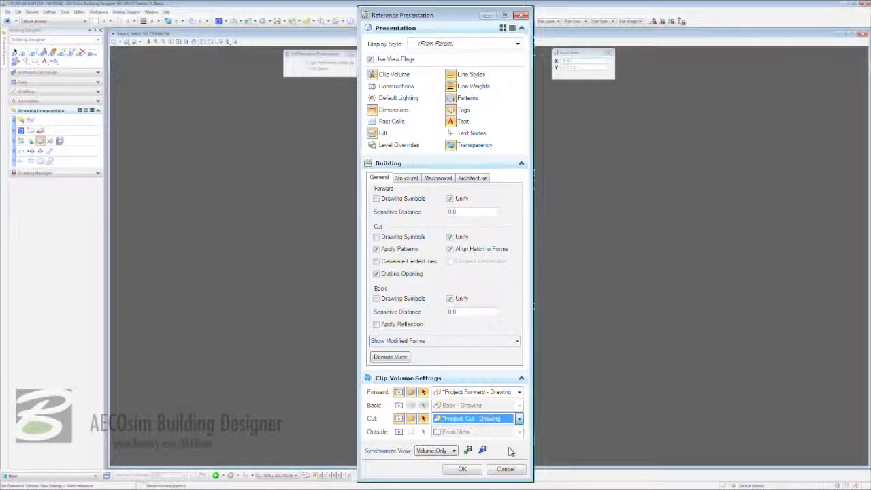
pyautogui.click(464, 469)
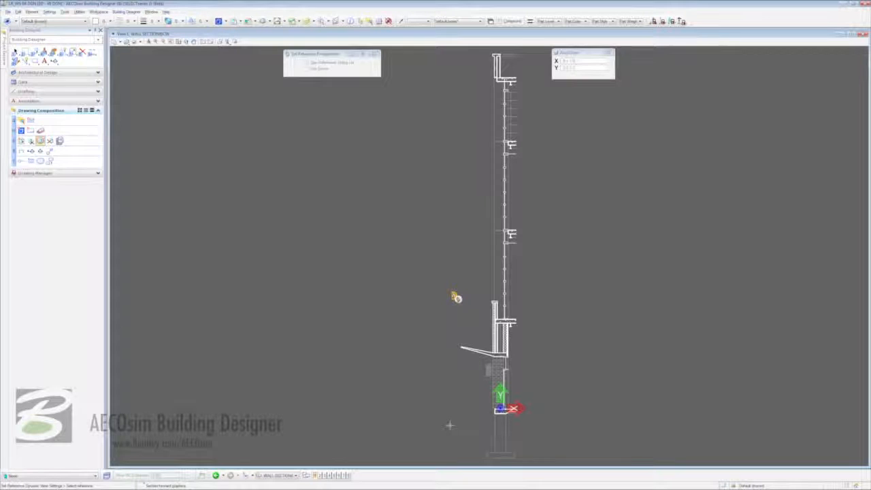
# Choose the Annotation panel's Ordinate Dimension tool with the Project-Architectural style.
pyautogui.click(41, 101)
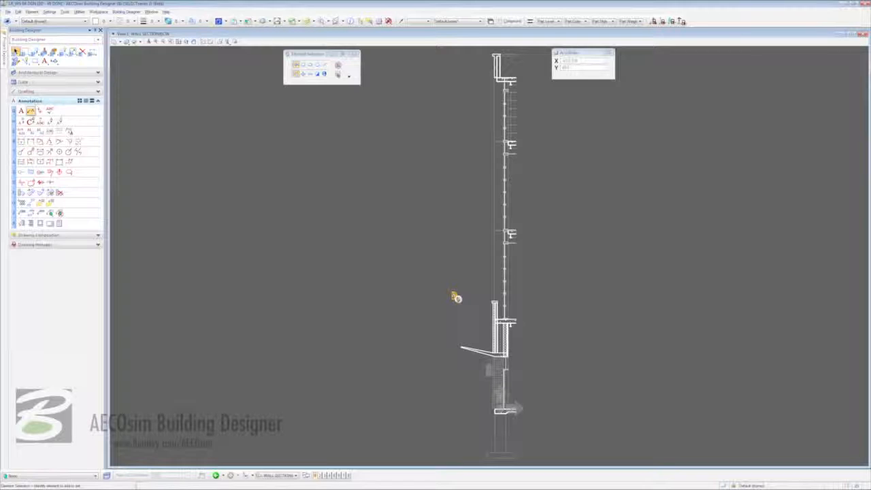
pyautogui.click(79, 141)
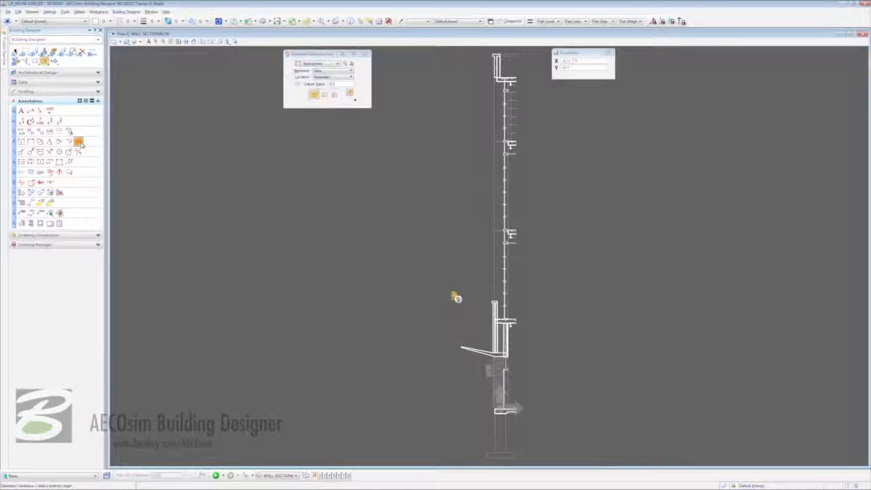
pyautogui.click(339, 59)
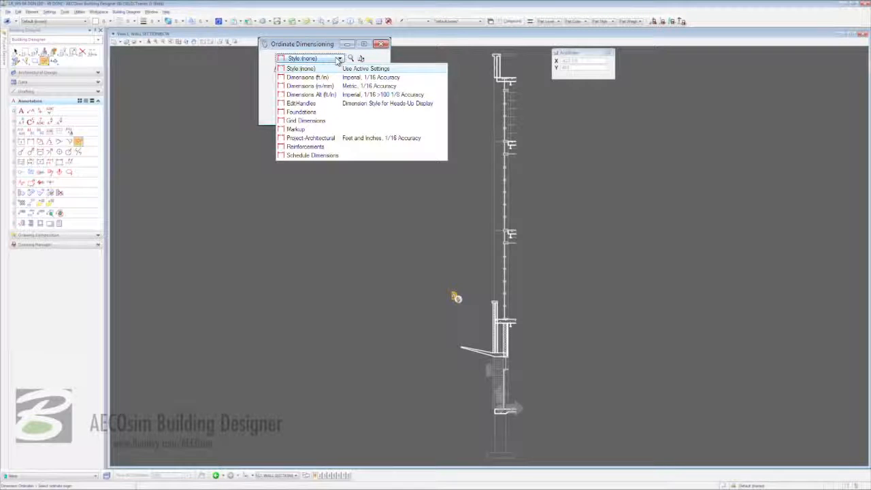
pyautogui.click(374, 139)
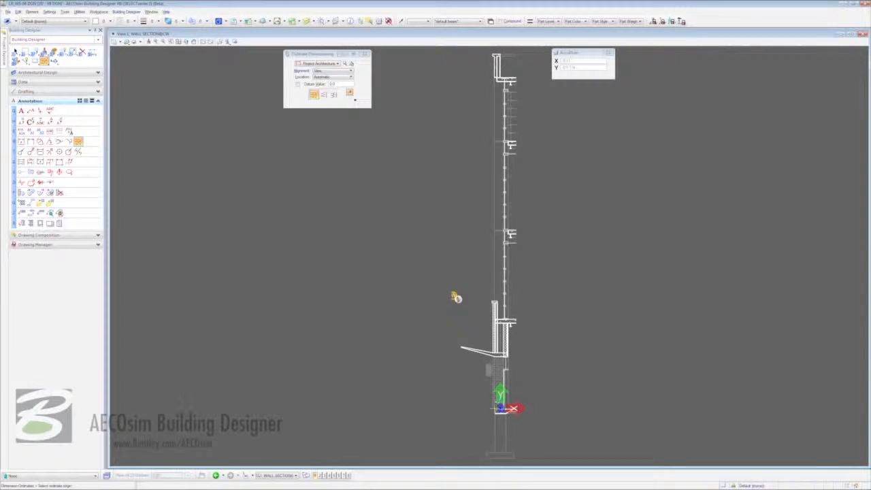
# Start an ordinate dimension with its origin at the slab corner, pointing upward, and place the first point.
pyautogui.scroll(3, 490, 409)
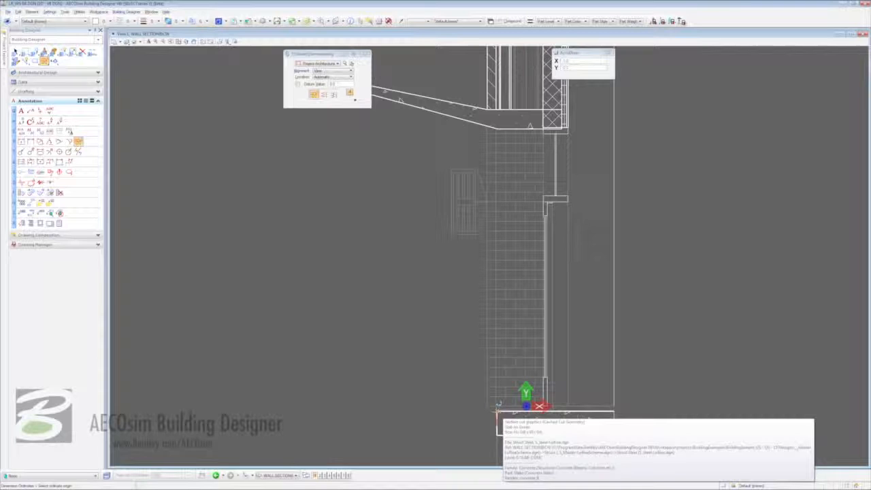
pyautogui.click(498, 411)
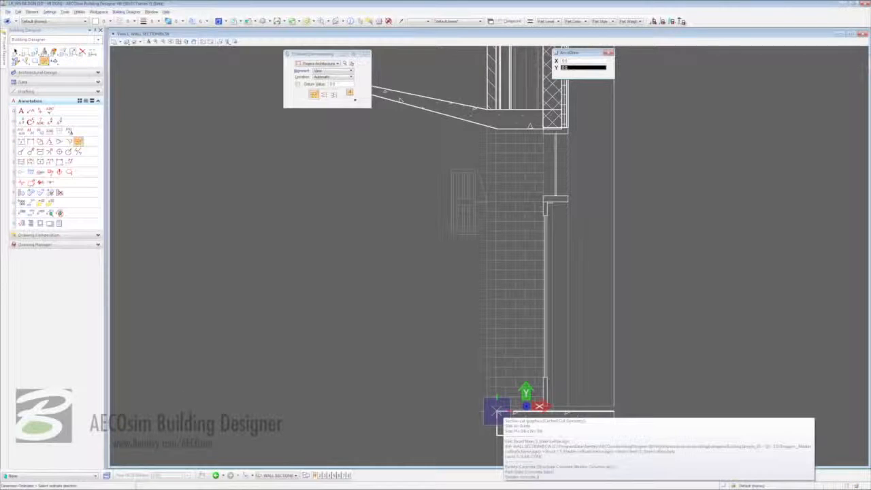
pyautogui.click(494, 332)
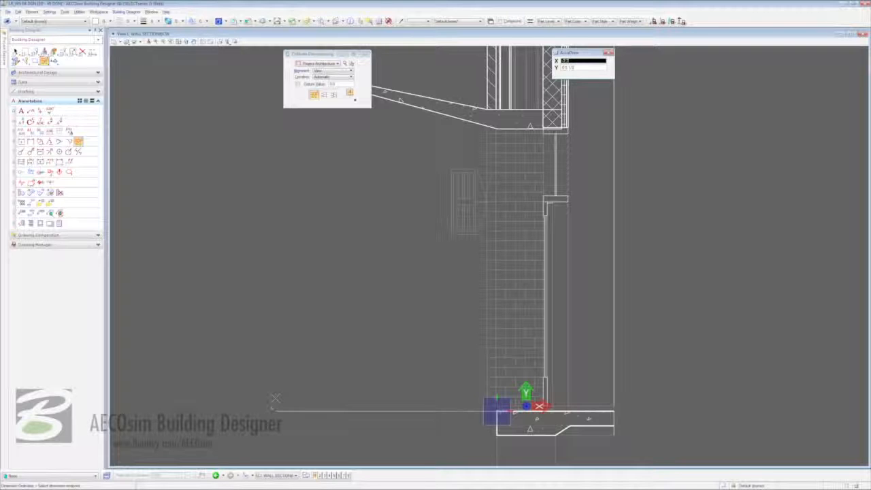
pyautogui.click(209, 407)
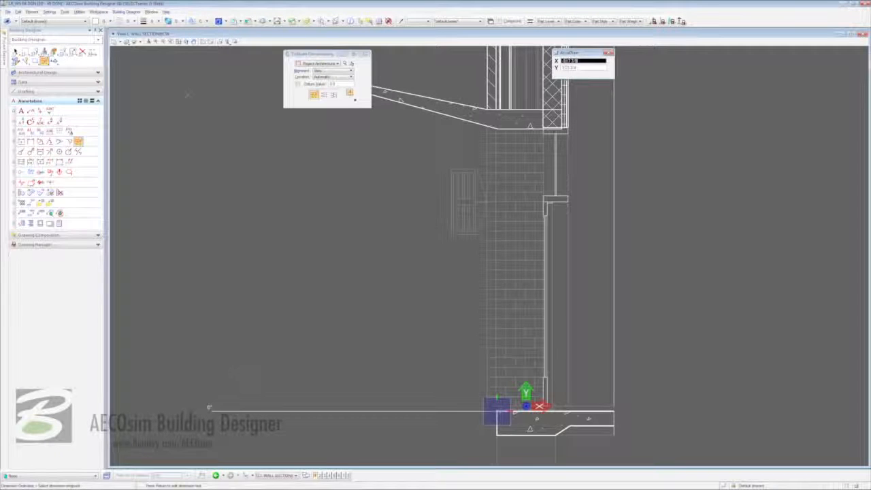
# Place the 16'-6" ordinate elevation at the top of the canopy slab.
pyautogui.click(194, 41)
pyautogui.moveTo(249, 101)
pyautogui.mouseDown()
pyautogui.moveTo(249, 192)
pyautogui.moveTo(288, 260)
pyautogui.mouseUp()
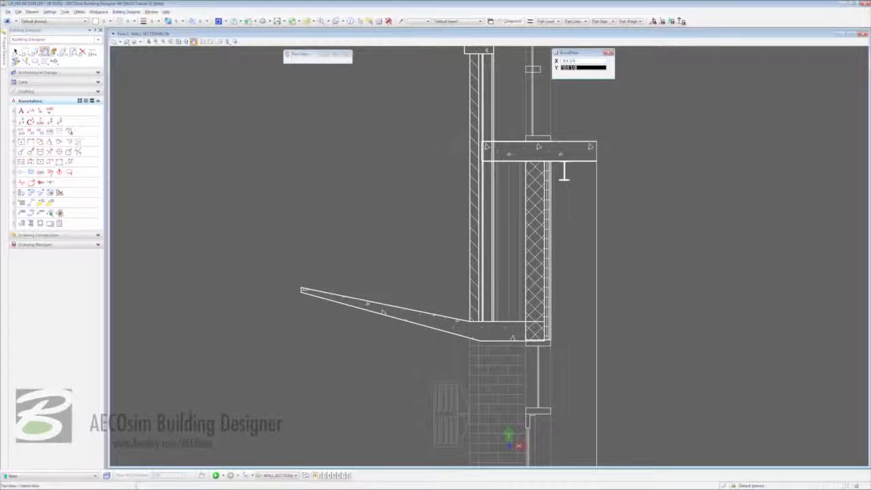
pyautogui.rightClick(420, 171)
pyautogui.click(484, 144)
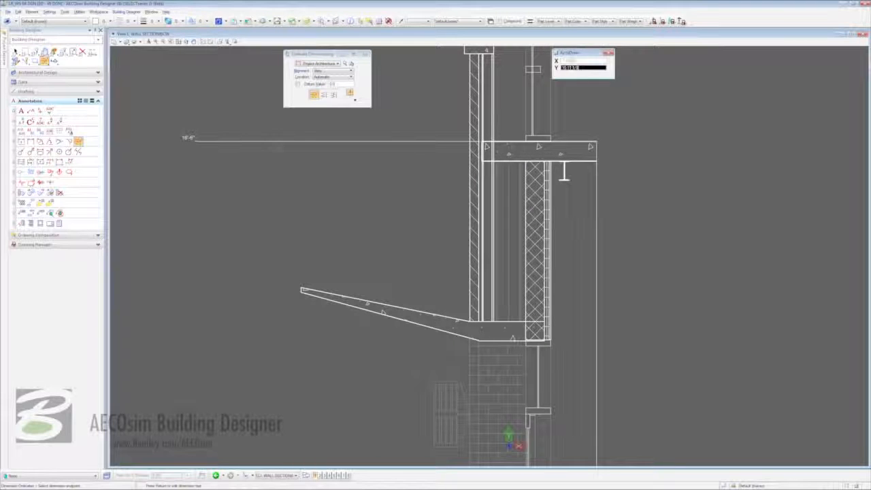
pyautogui.click(193, 42)
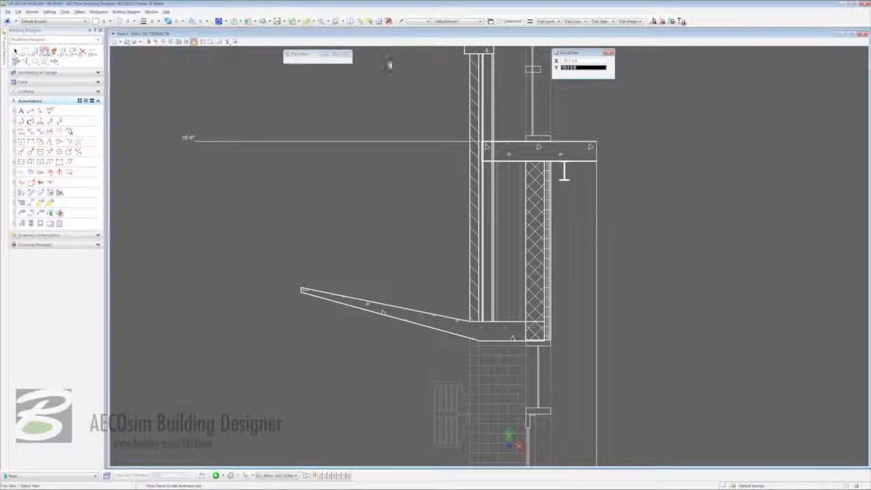
pyautogui.moveTo(413, 72)
pyautogui.mouseDown()
pyautogui.moveTo(414, 280)
pyautogui.moveTo(420, 267)
pyautogui.mouseUp()
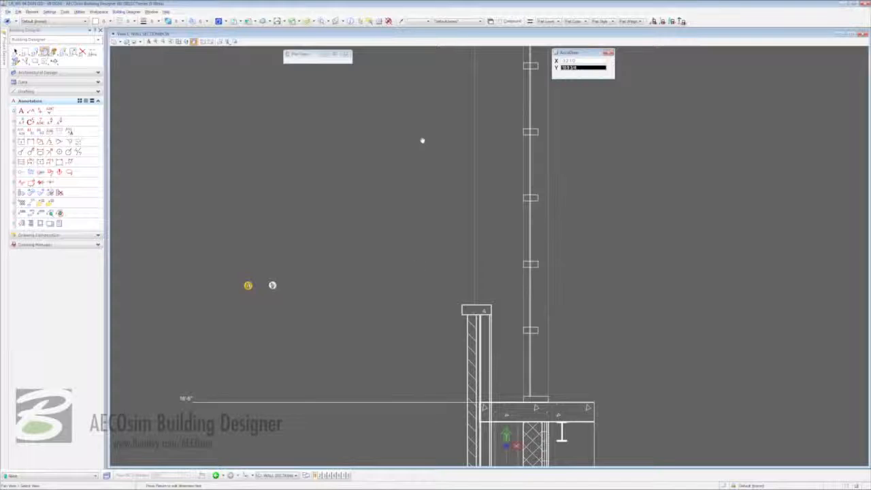
pyautogui.moveTo(422, 140)
pyautogui.mouseDown()
pyautogui.moveTo(414, 322)
pyautogui.moveTo(420, 208)
pyautogui.mouseUp()
pyautogui.rightClick(468, 177)
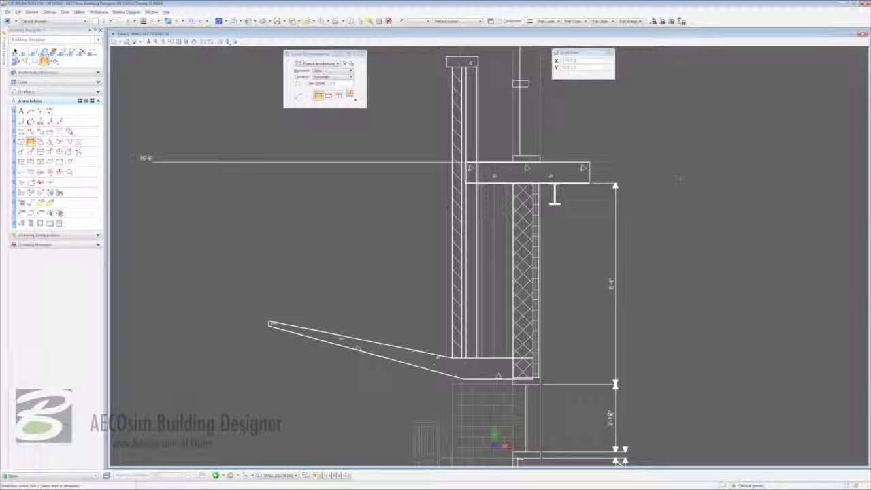
# Exit dimensioning with Esc and return to element selection.
pyautogui.press('Escape')
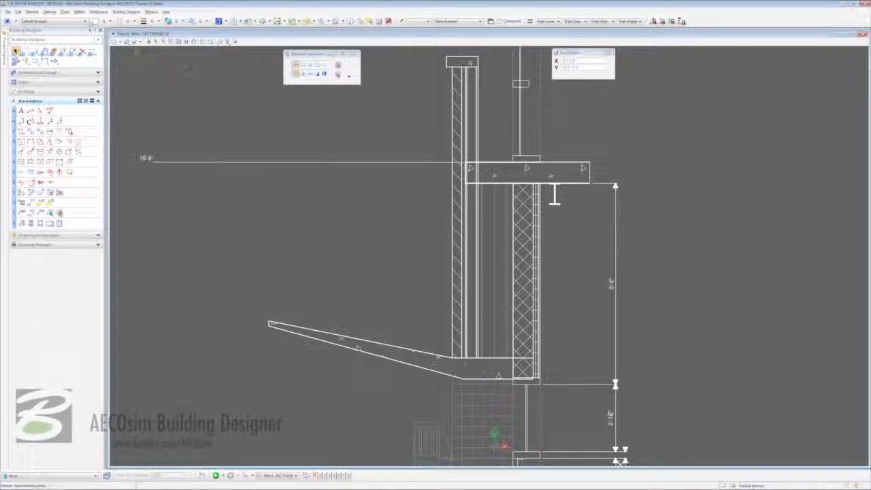
# Choose A-WALL-PATT as the active level in the Attributes toolbar level list.
pyautogui.click(86, 21)
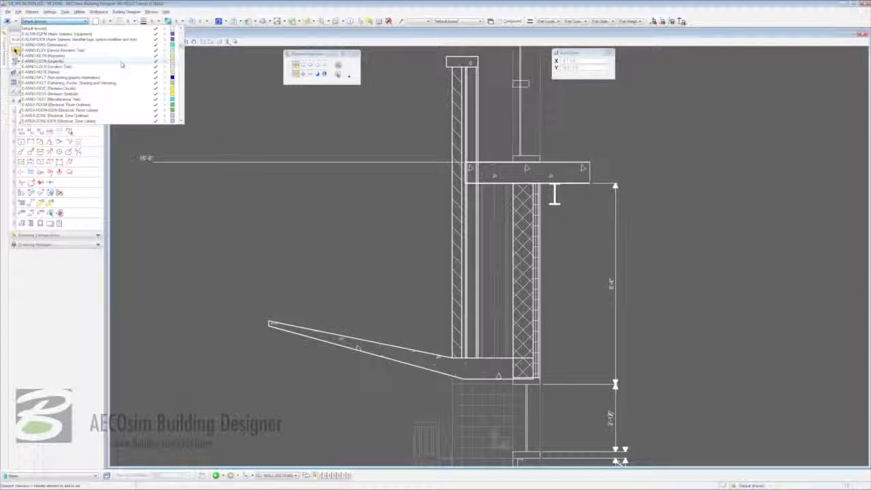
pyautogui.scroll(3, 122, 65)
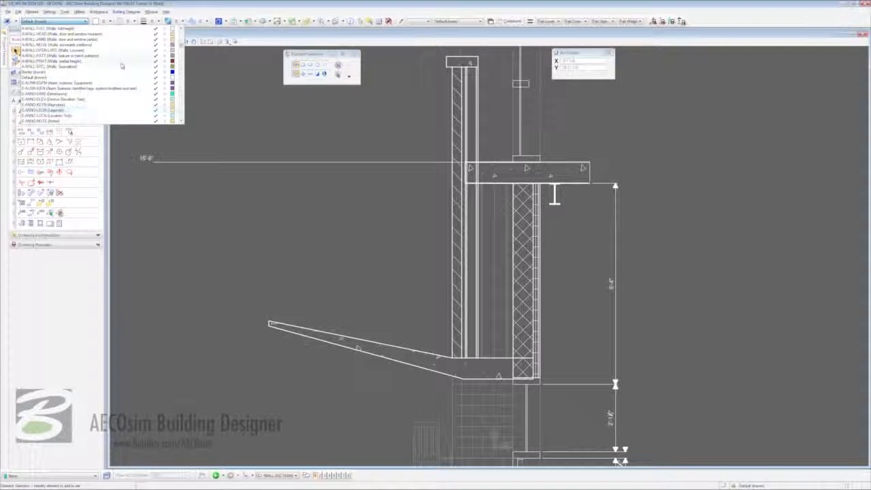
pyautogui.click(104, 56)
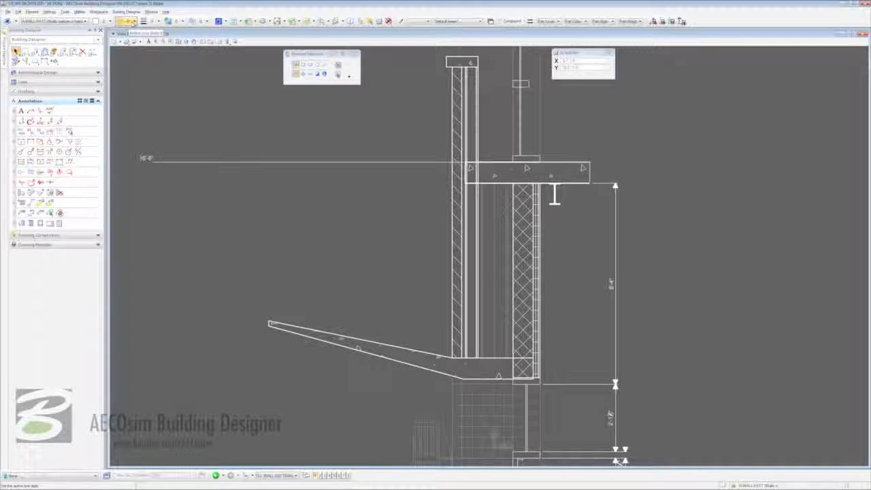
# Draw a batt insulation section line up the wall from its base to its top.
pyautogui.click(132, 22)
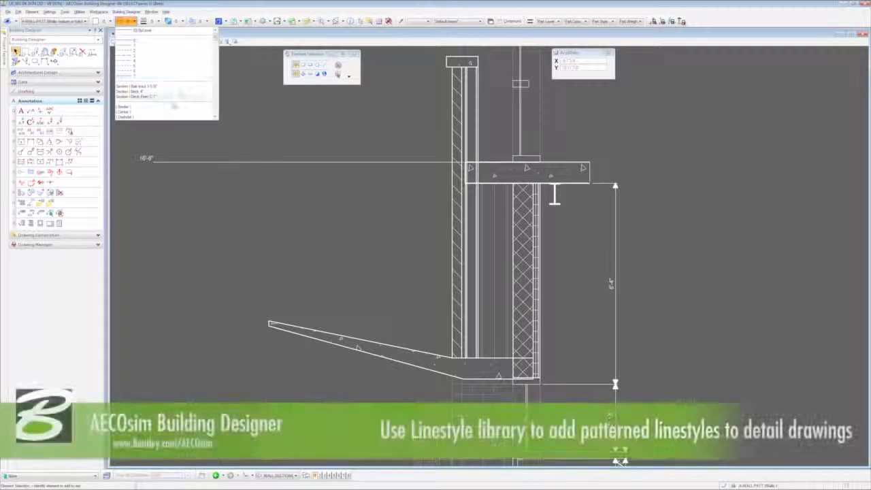
pyautogui.scroll(-10, 174, 106)
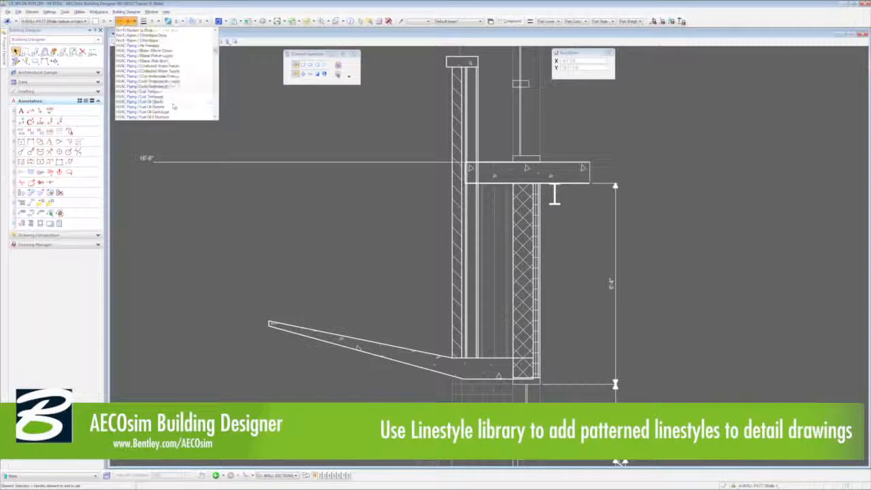
pyautogui.scroll(-8, 173, 107)
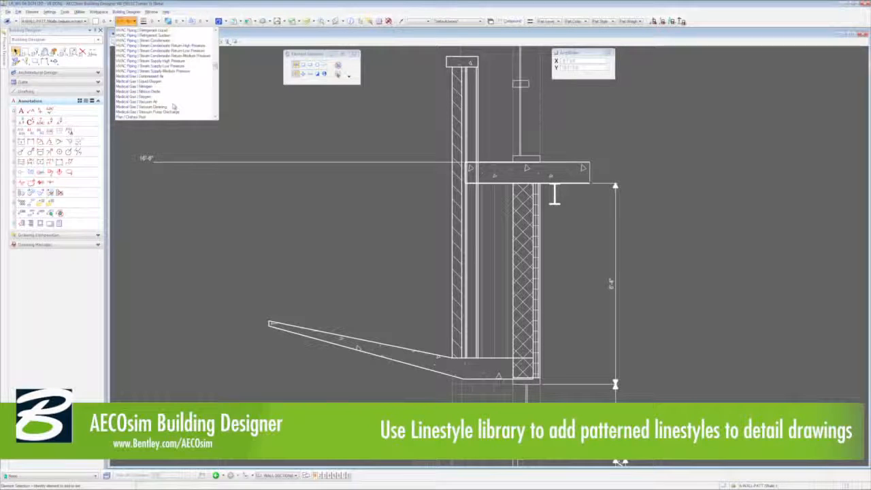
pyautogui.scroll(-10, 174, 106)
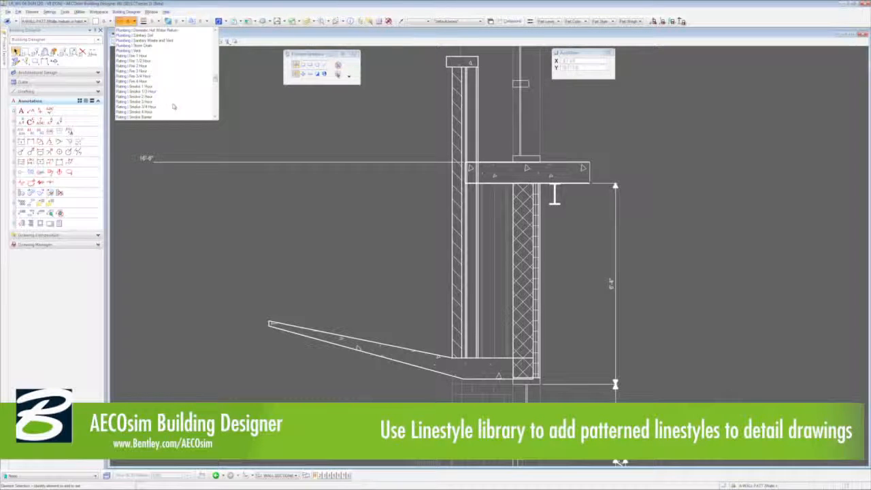
pyautogui.scroll(-10, 173, 107)
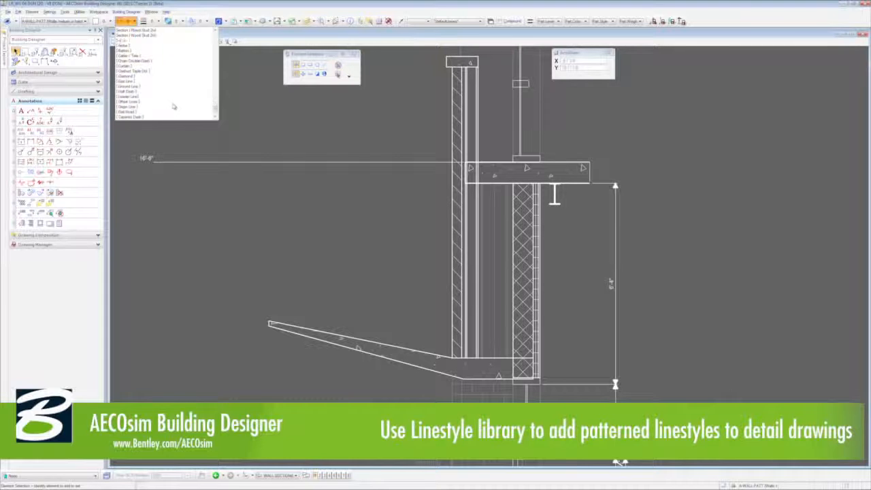
pyautogui.scroll(5, 173, 107)
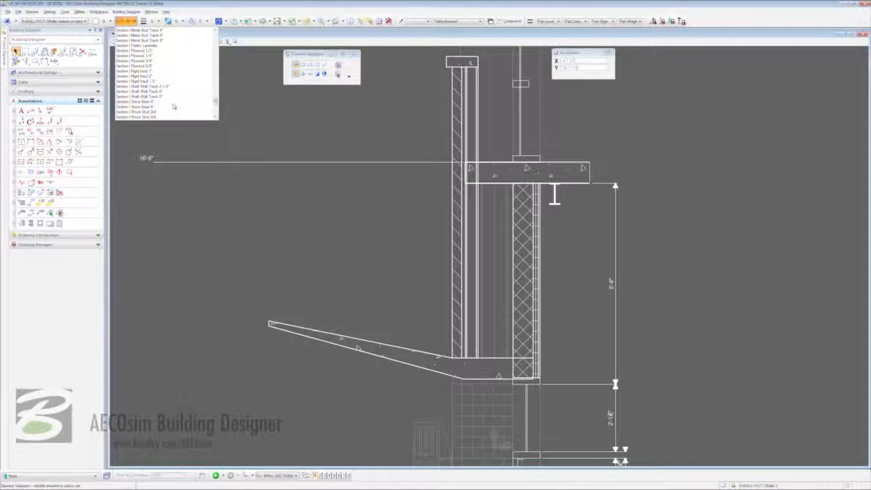
pyautogui.scroll(5, 173, 107)
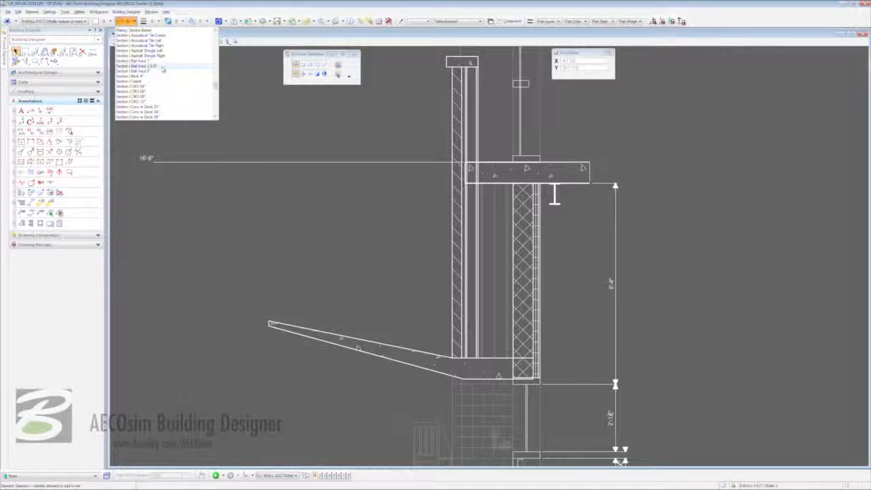
pyautogui.click(162, 68)
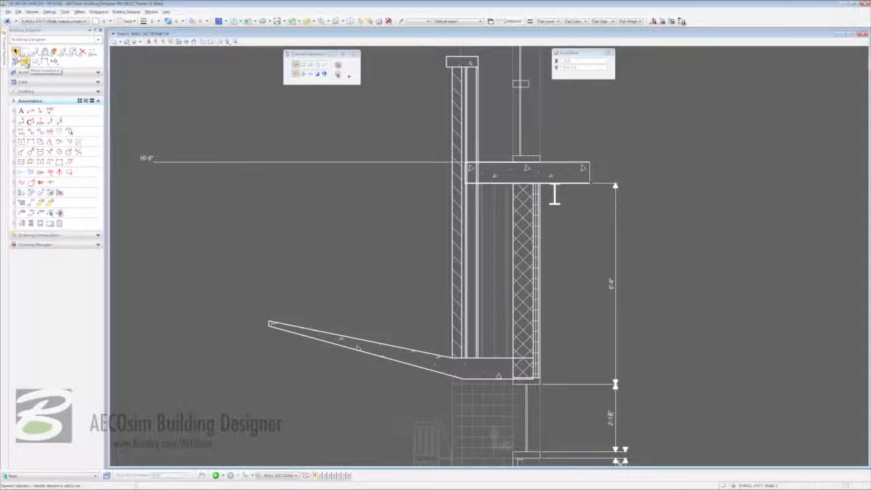
pyautogui.click(25, 61)
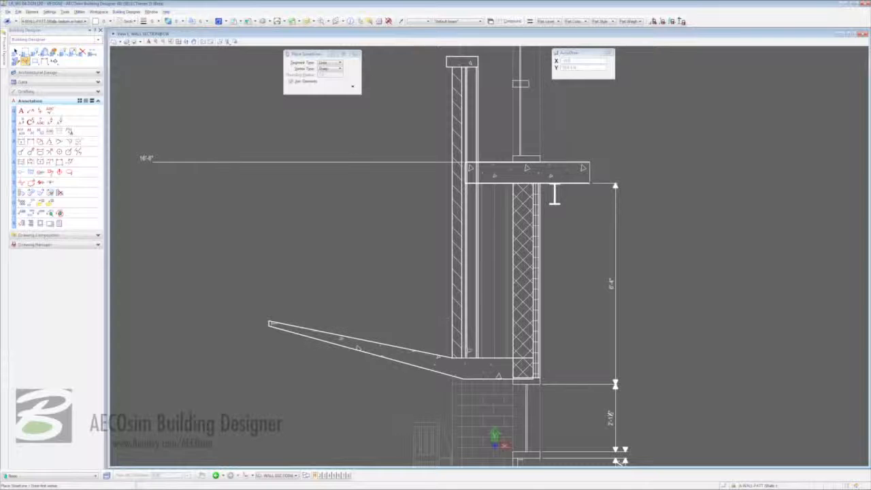
pyautogui.click(472, 353)
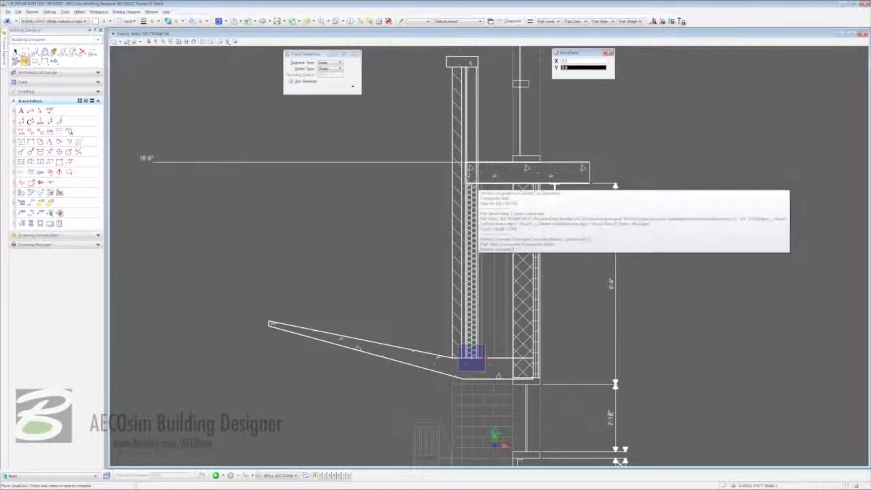
pyautogui.click(472, 181)
pyautogui.rightClick(472, 182)
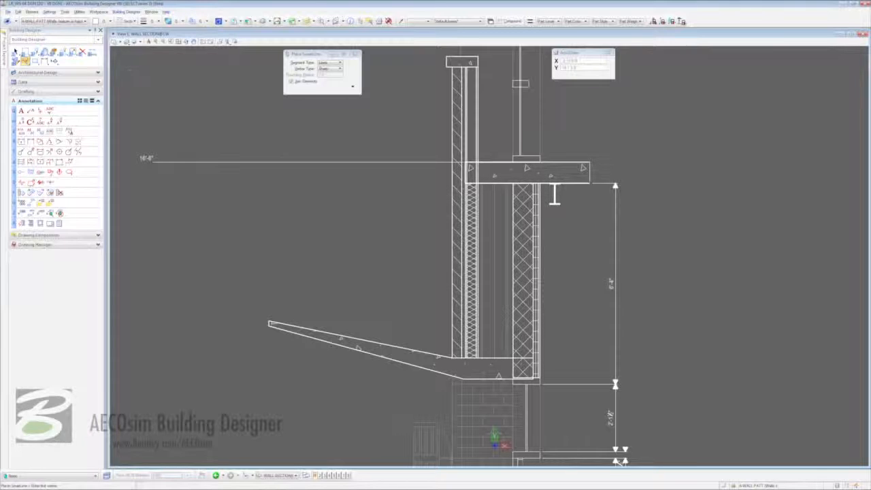
# Draw a Section-style line from the wall base above the canopy to the wall top.
pyautogui.click(129, 21)
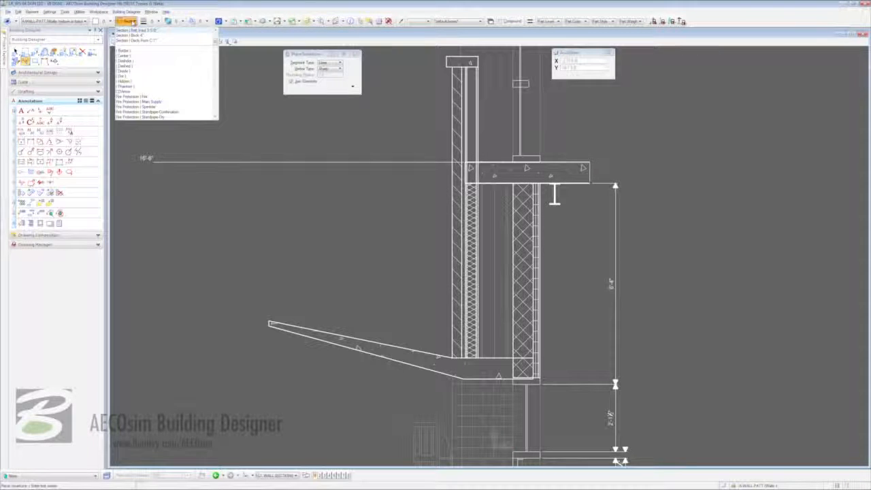
pyautogui.click(149, 35)
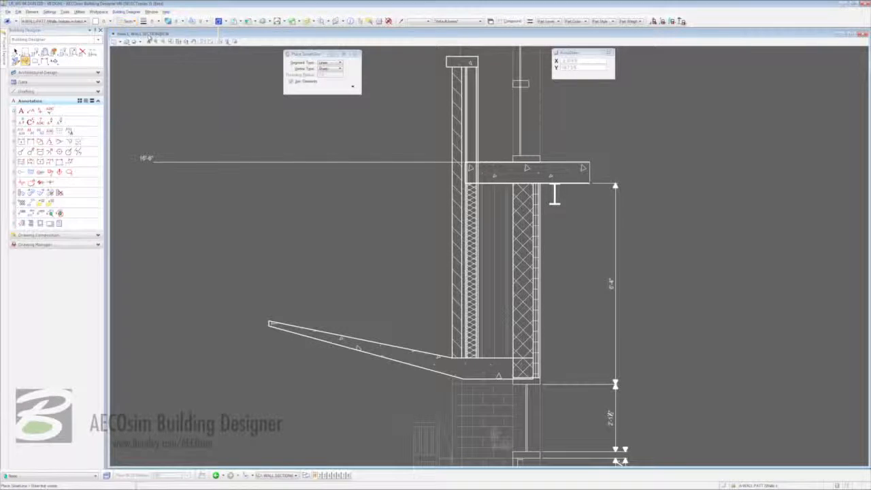
pyautogui.click(457, 358)
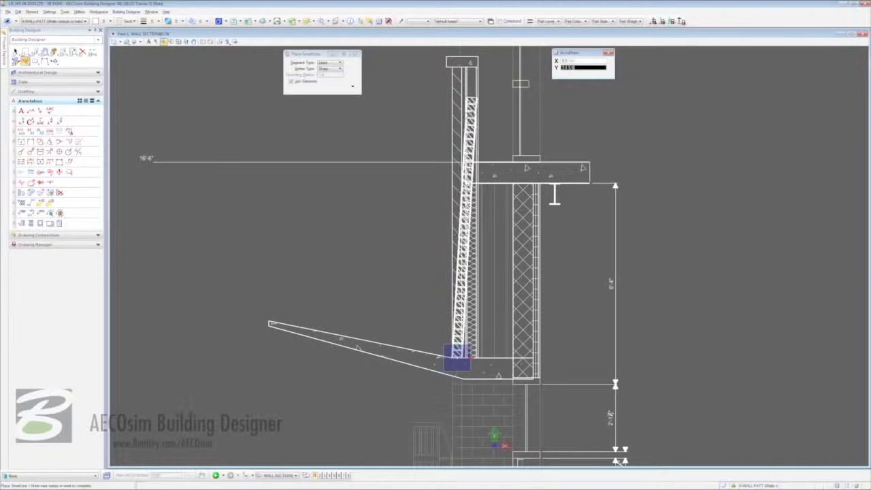
pyautogui.click(457, 67)
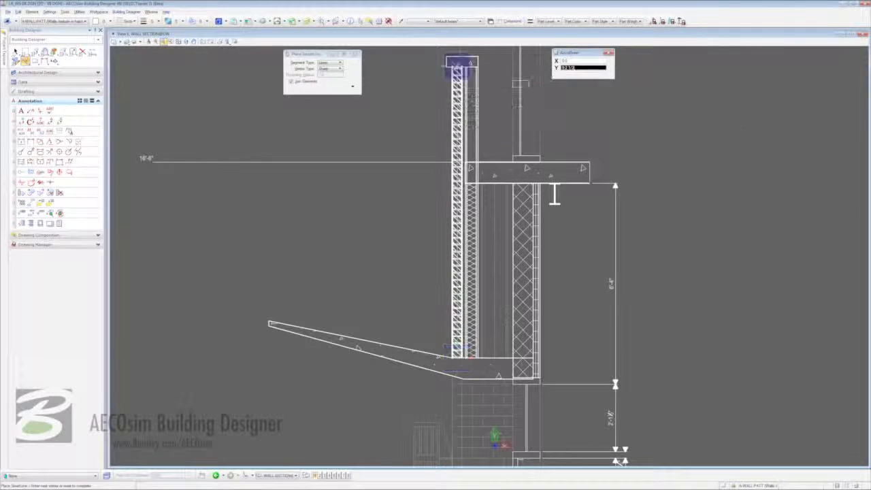
pyautogui.rightClick(458, 67)
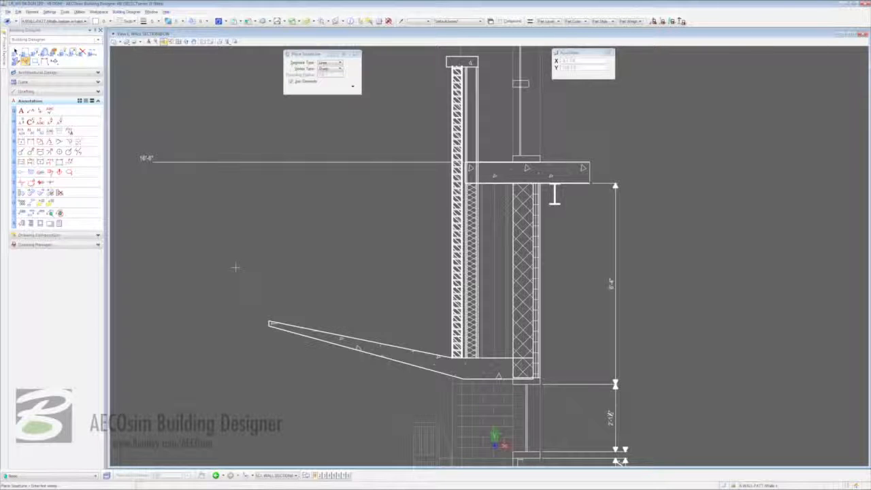
pyautogui.press('Escape')
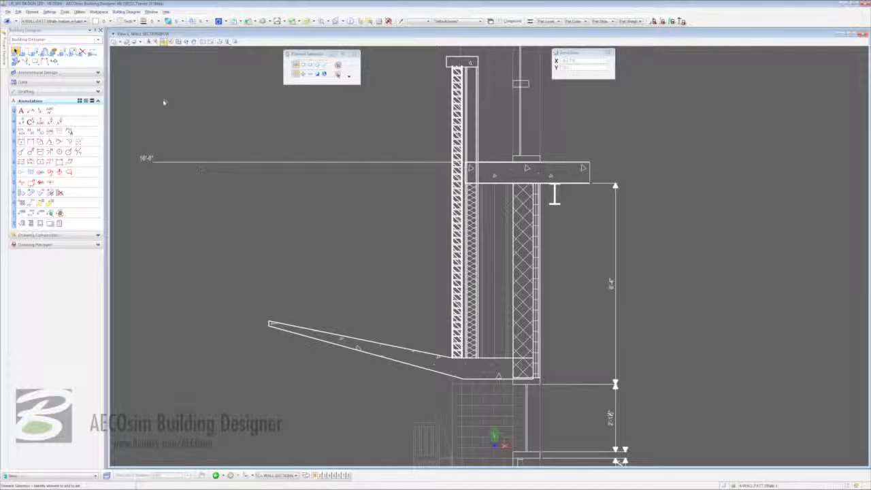
# Open sheet A6.02 from Project Explorer's Sheets and drag the WALL SECTION@CW drawing onto it.
pyautogui.click(5, 59)
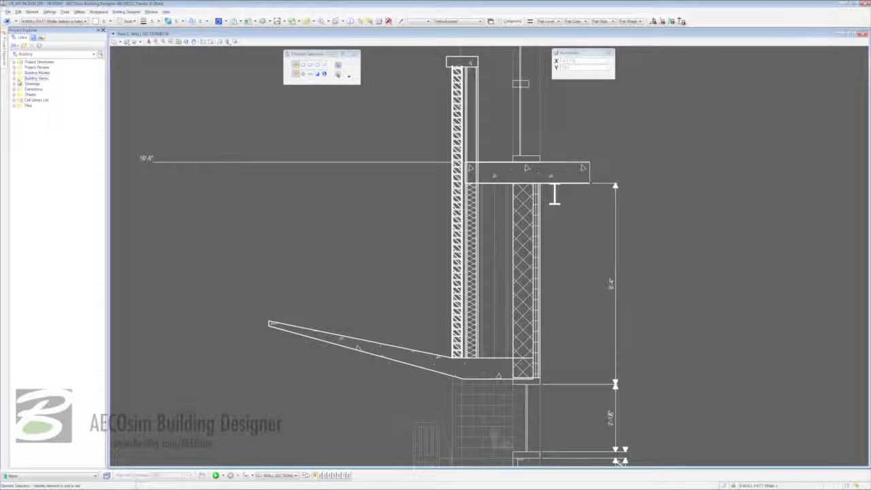
pyautogui.click(14, 94)
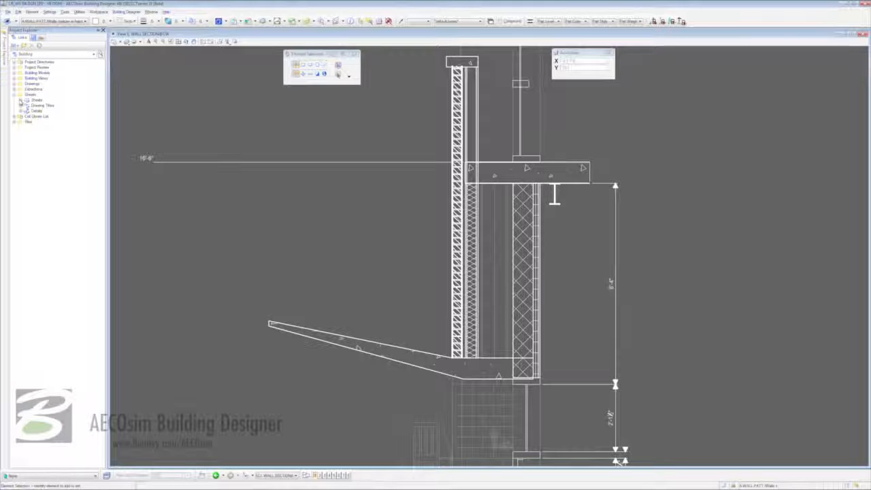
pyautogui.click(20, 100)
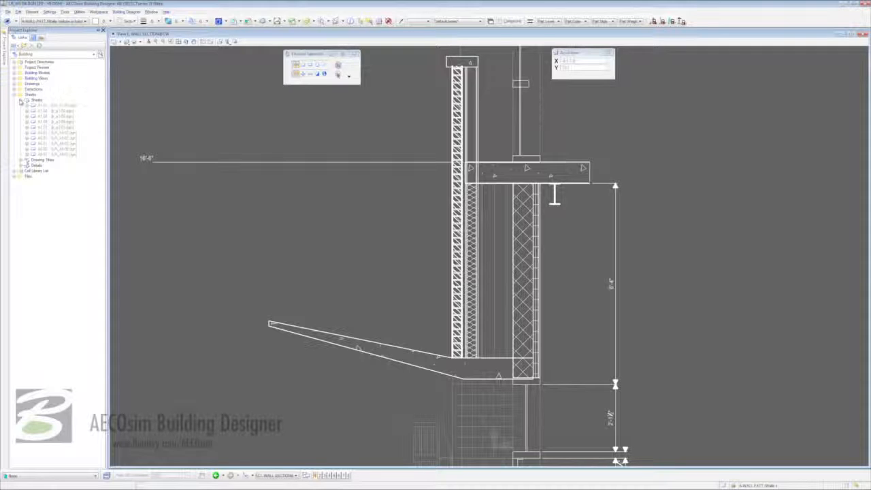
pyautogui.doubleClick(43, 150)
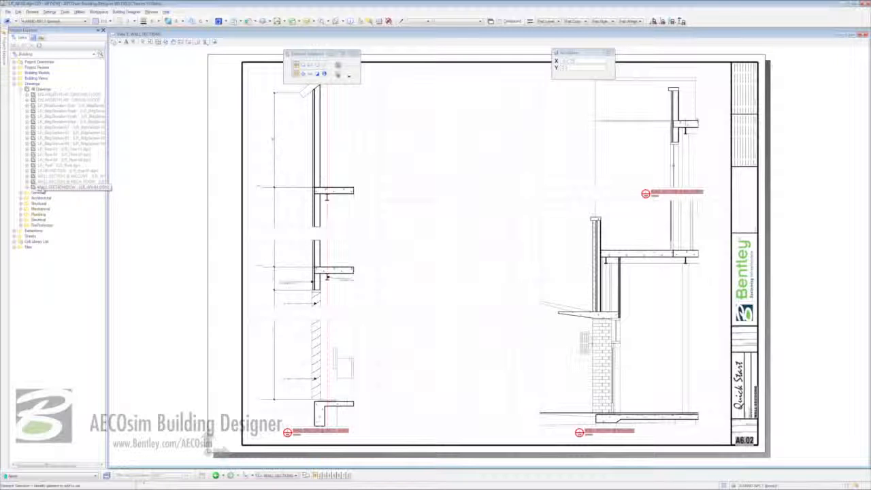
pyautogui.moveTo(39, 190)
pyautogui.mouseDown()
pyautogui.moveTo(479, 178)
pyautogui.moveTo(472, 179)
pyautogui.mouseUp()
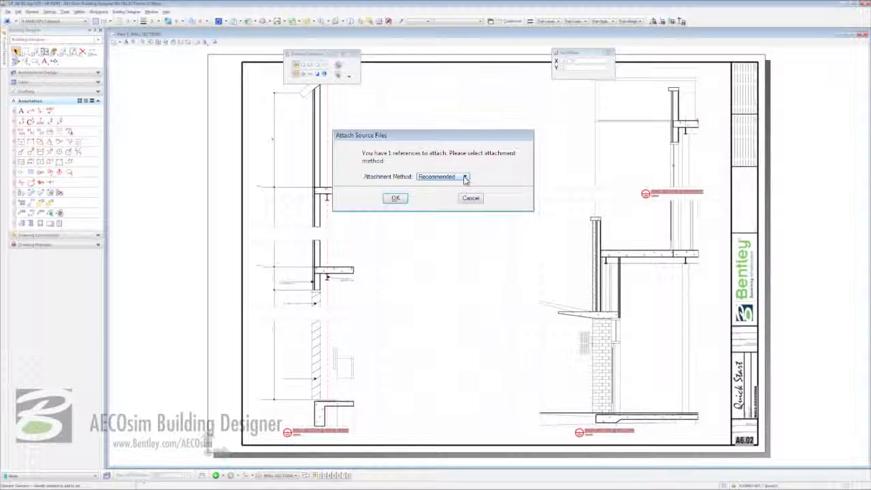
# Attach WALL SECTION@CW interactively in Standard Top orientation, placed in the middle of the sheet.
pyautogui.click(464, 178)
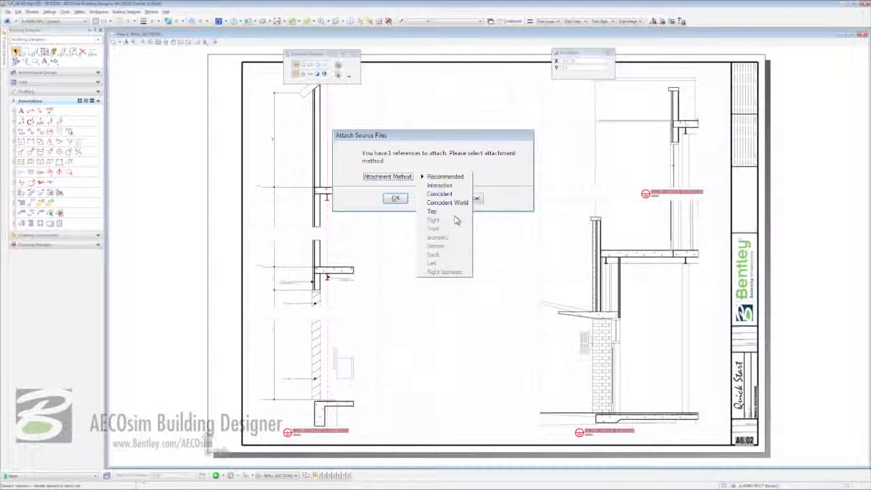
pyautogui.click(461, 186)
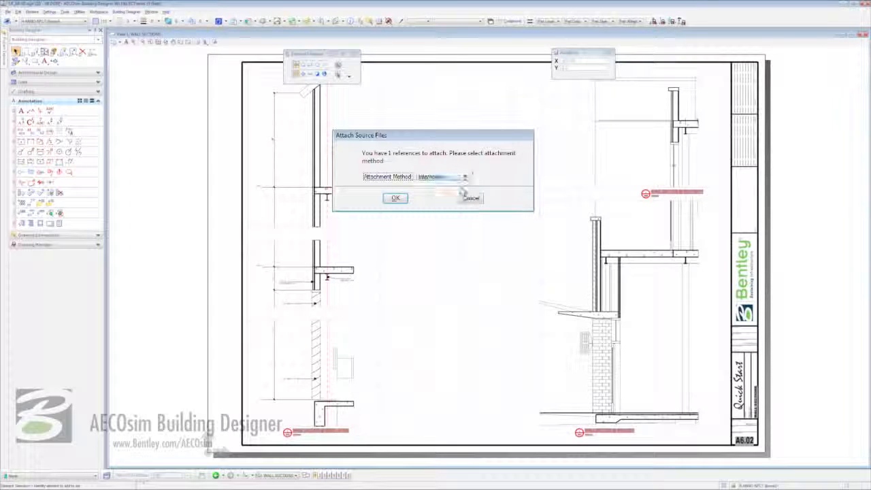
pyautogui.click(395, 198)
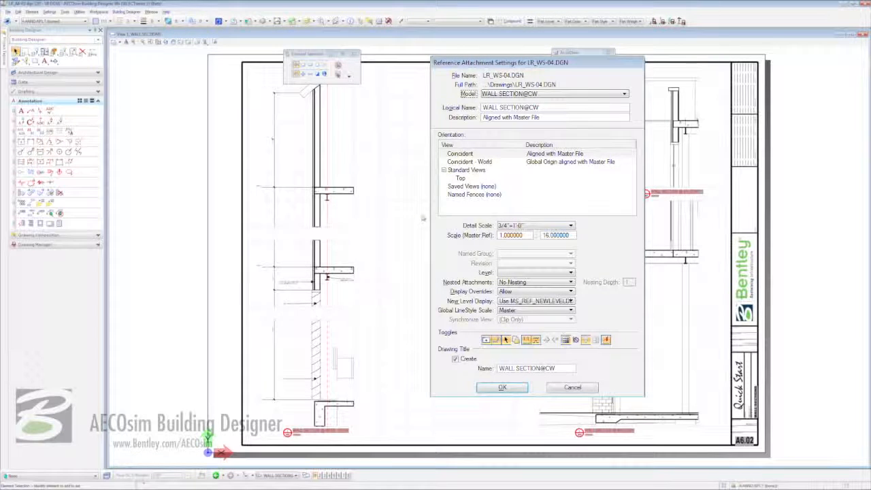
pyautogui.click(460, 179)
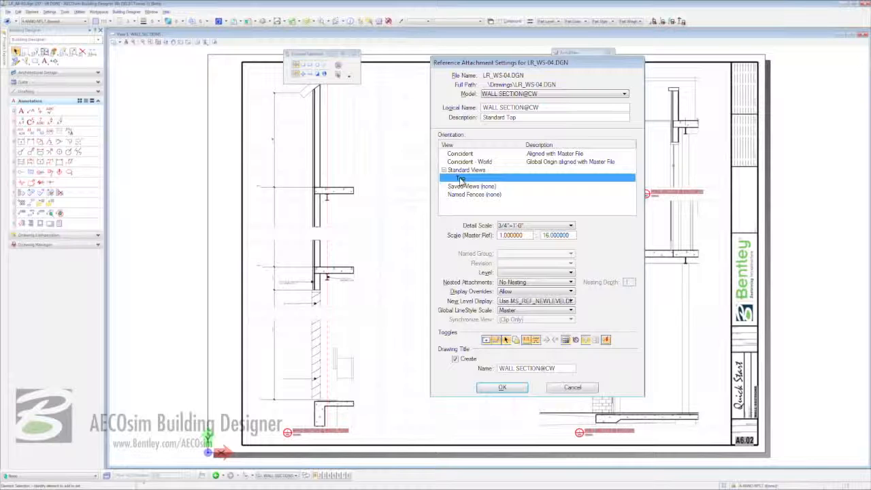
pyautogui.click(502, 387)
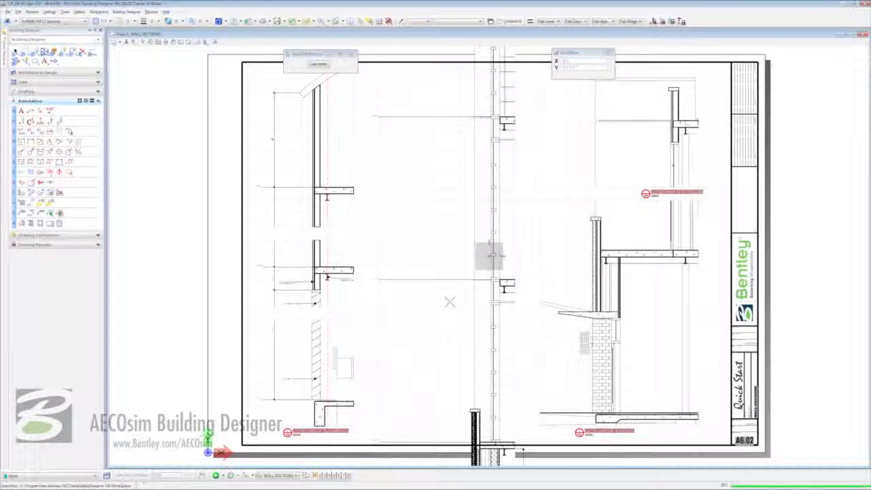
pyautogui.click(449, 302)
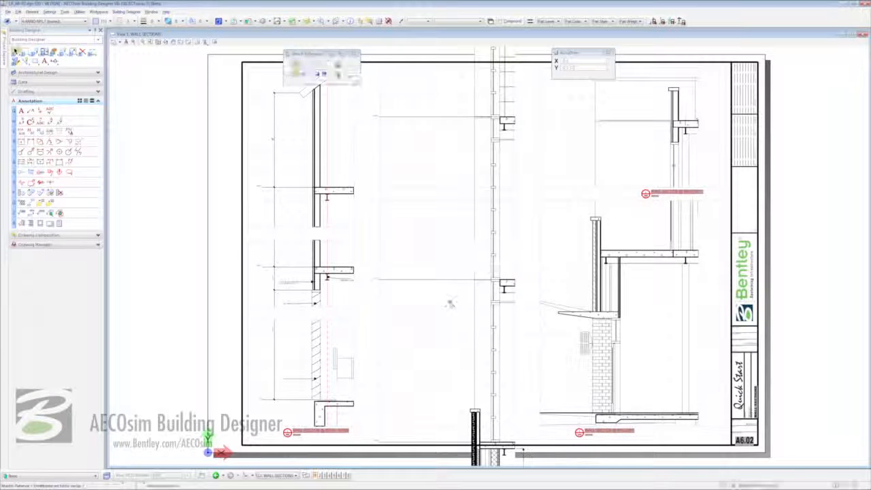
# Move the wall section reference lower, its canopy level with the neighbouring detail, then list references.
pyautogui.click(157, 41)
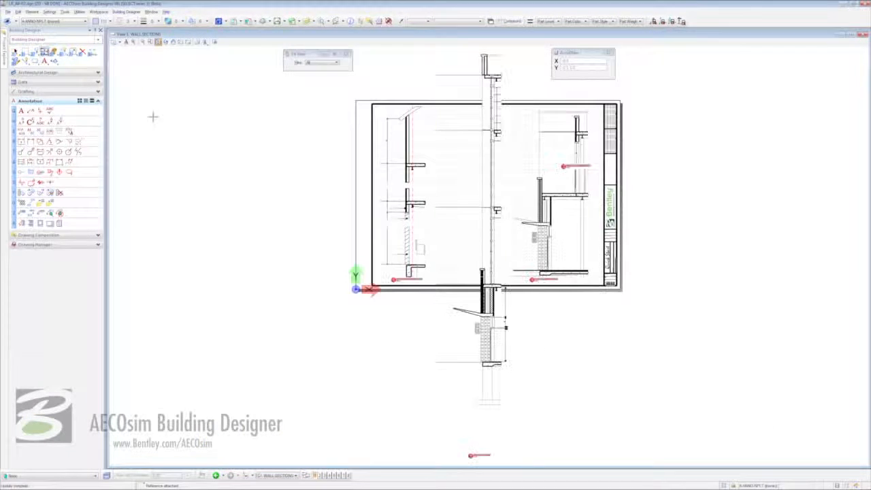
pyautogui.rightClick(231, 144)
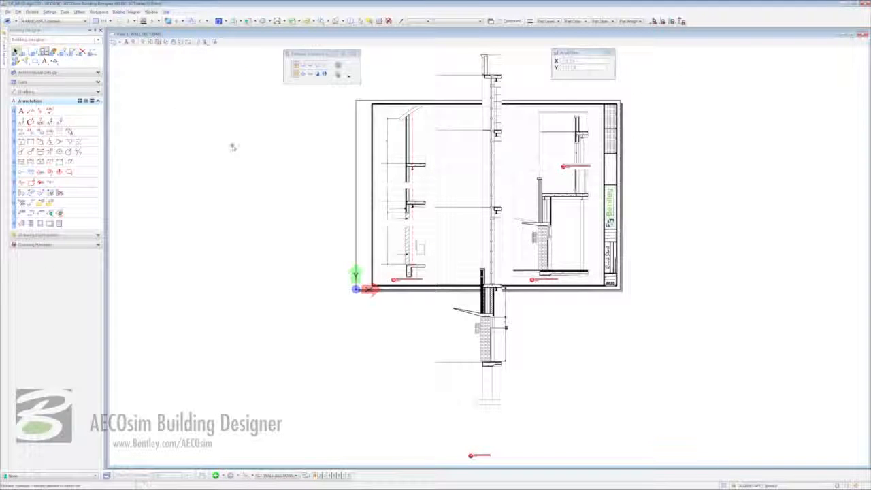
pyautogui.moveTo(481, 350)
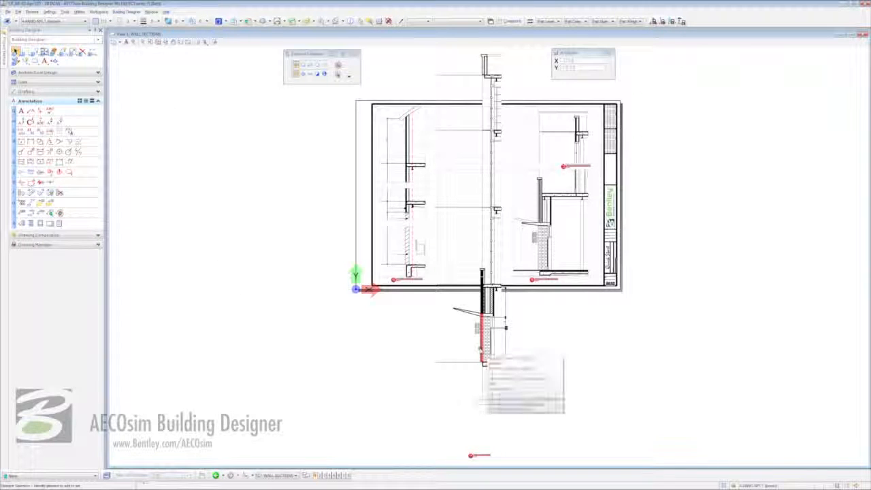
pyautogui.rightClick(480, 350)
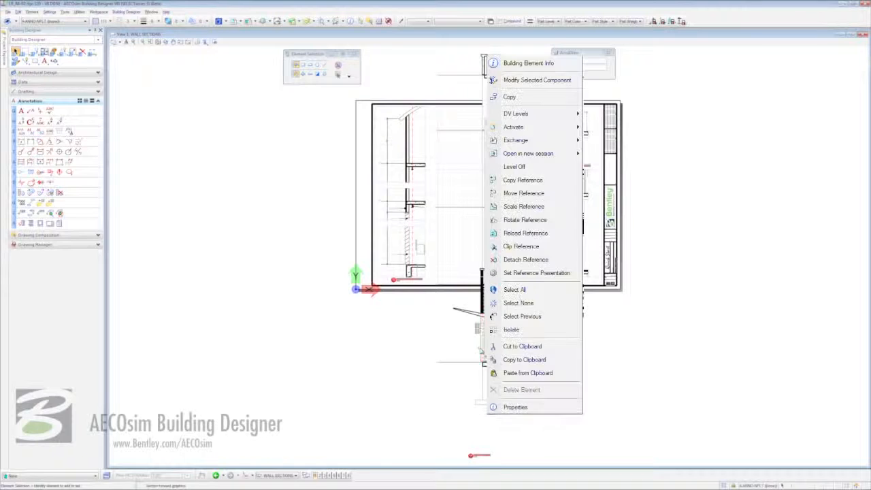
pyautogui.click(524, 194)
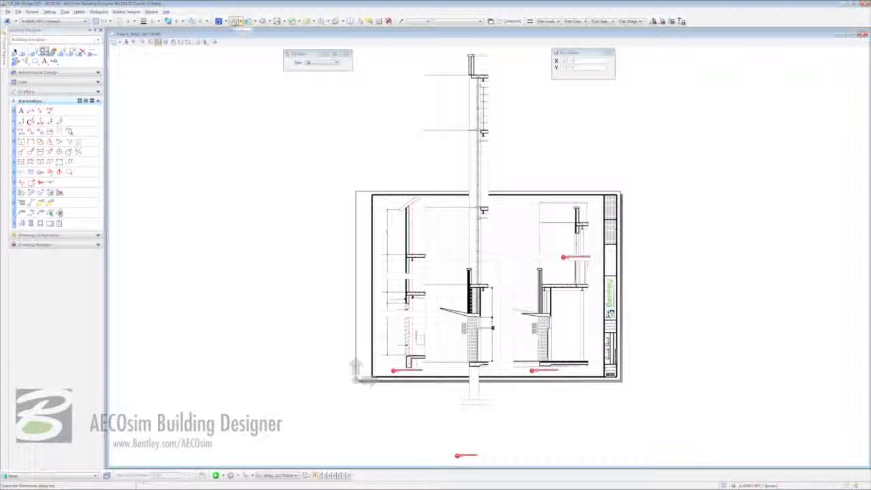
pyautogui.click(233, 22)
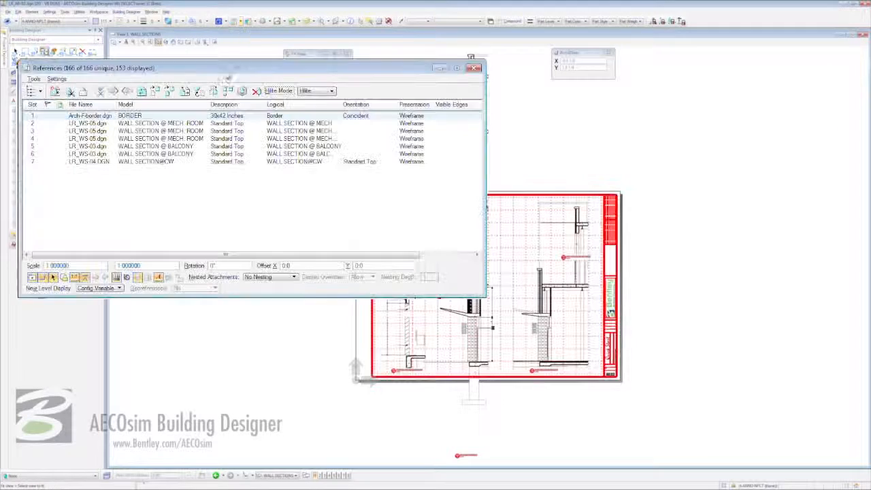
# Copy the LR_WS-04.DGN WALL SECTION@CW reference to create WALL SECTION@CW-1, then select both rows.
pyautogui.click(89, 163)
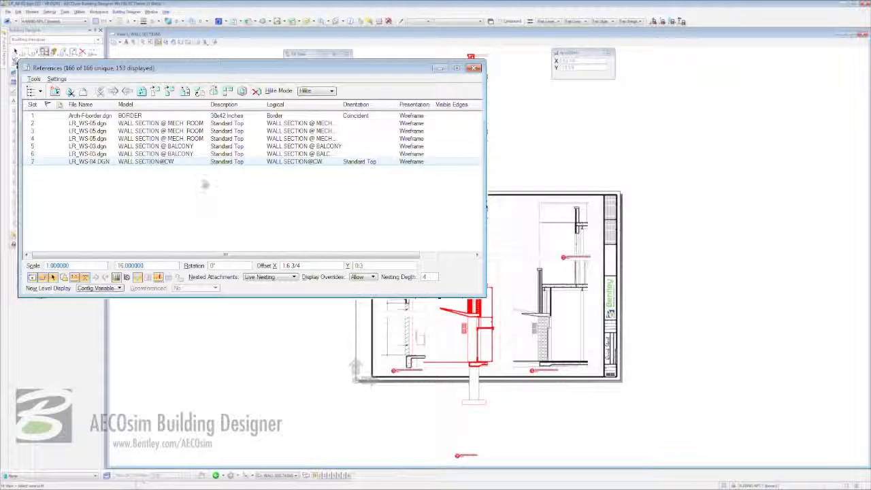
pyautogui.click(170, 91)
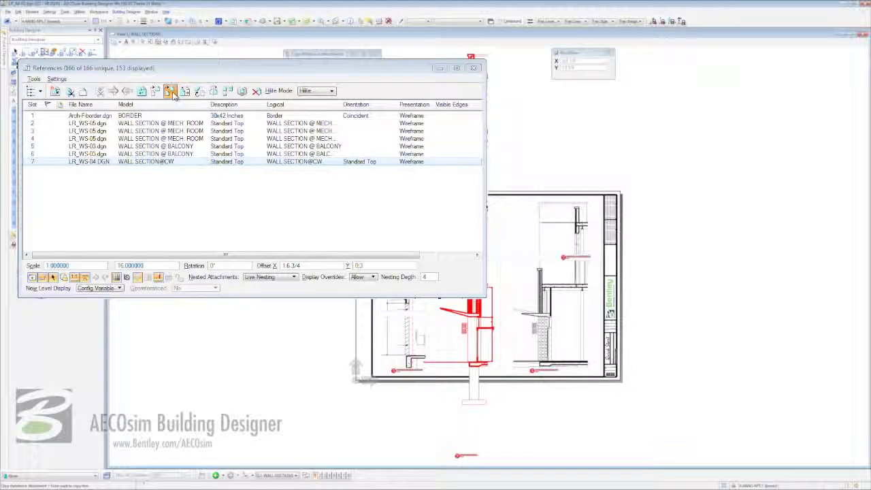
pyautogui.click(463, 403)
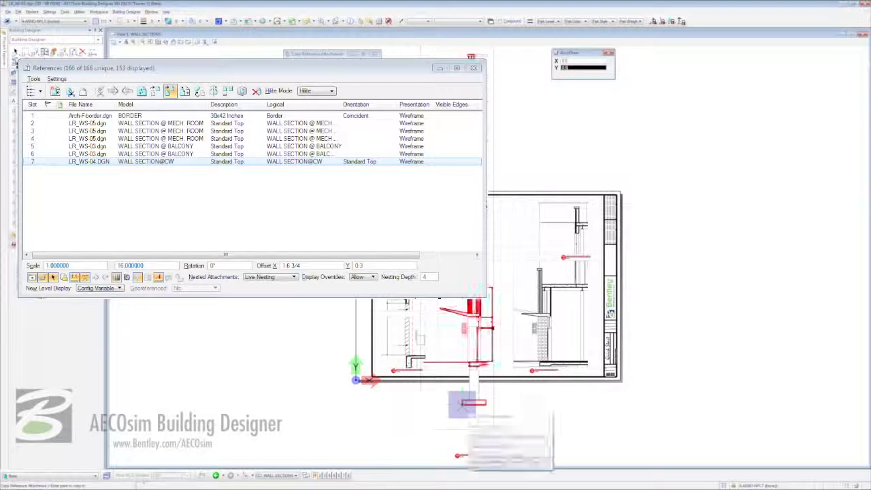
pyautogui.click(463, 402)
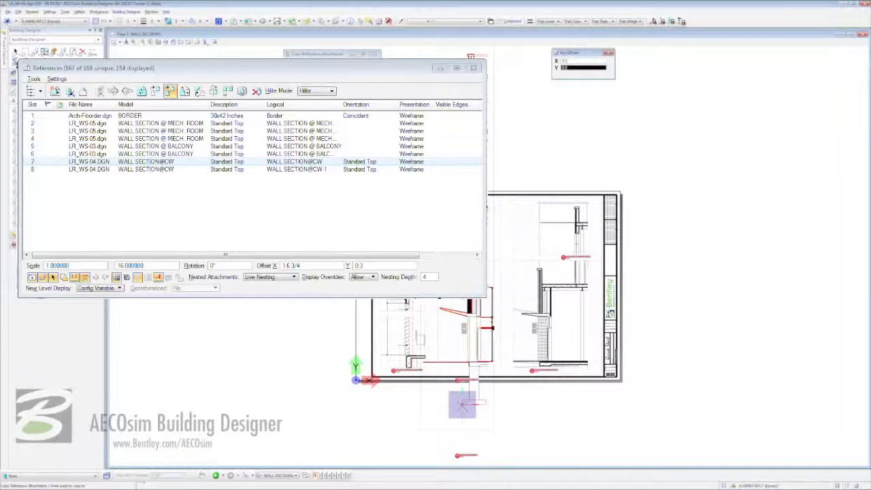
pyautogui.rightClick(463, 404)
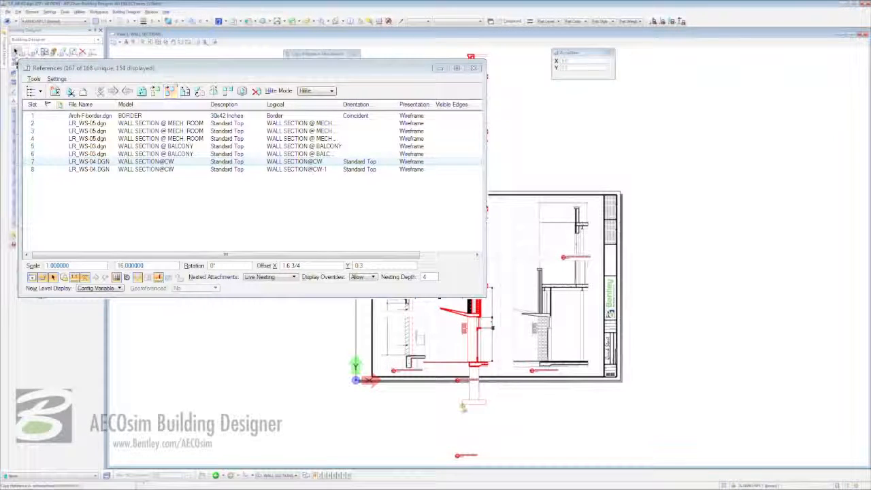
pyautogui.click(312, 170)
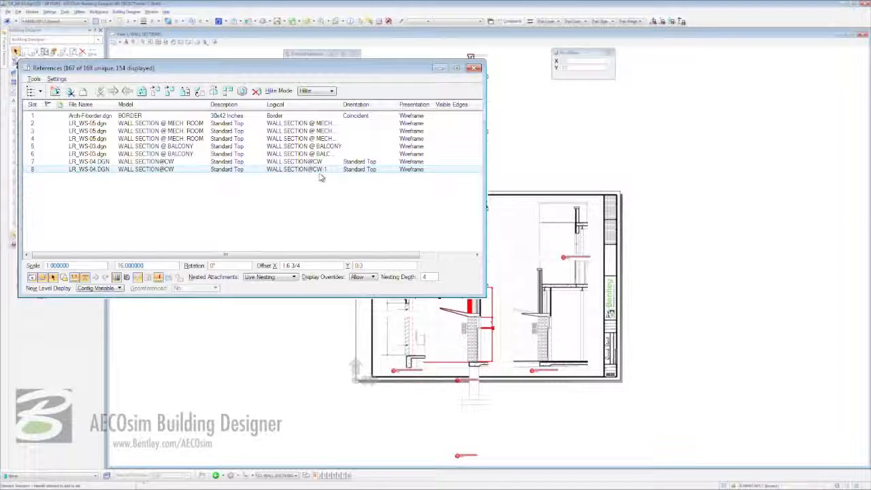
pyautogui.click(163, 162)
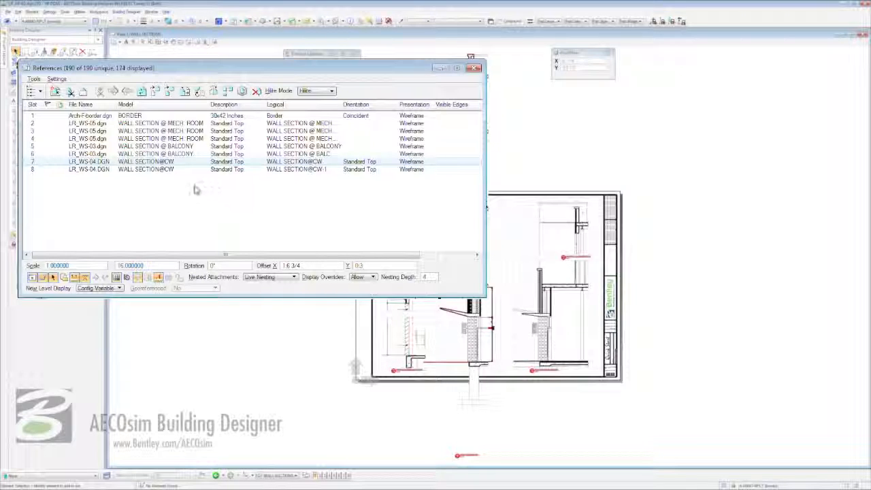
# Clip the original WALL SECTION@CW reference to the dashed boundary shape.
pyautogui.click(70, 92)
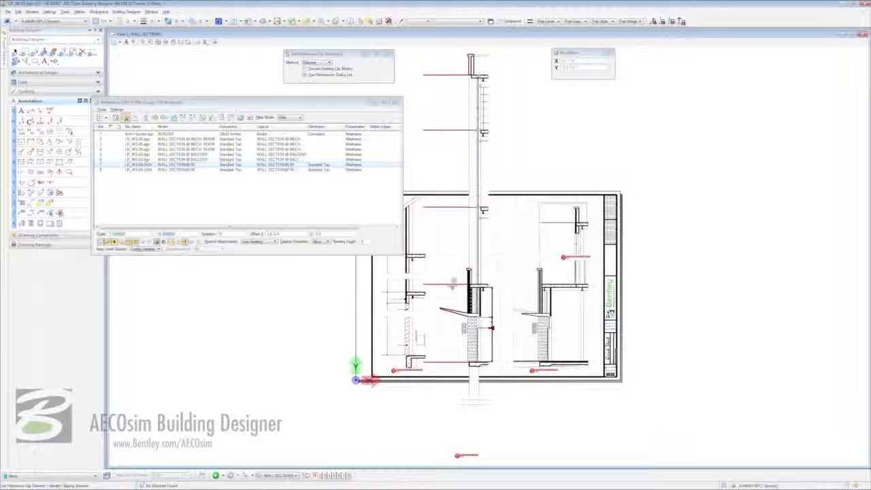
pyautogui.click(449, 261)
pyautogui.click(449, 261)
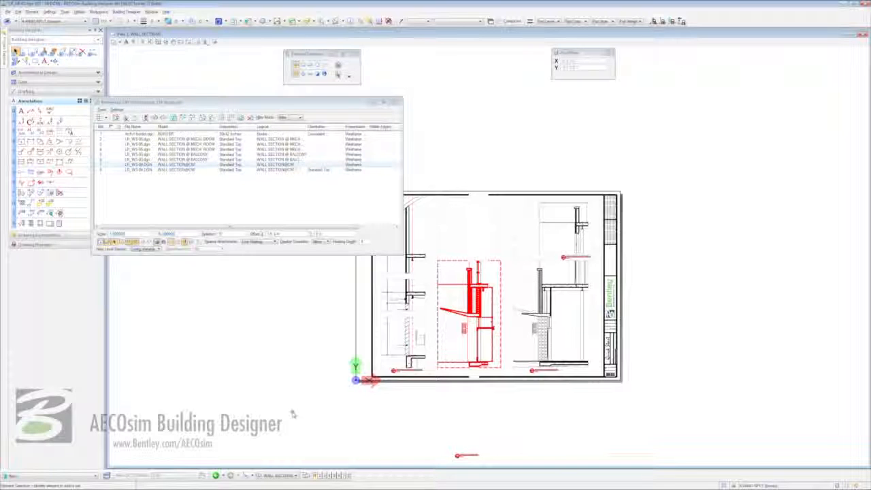
pyautogui.click(127, 43)
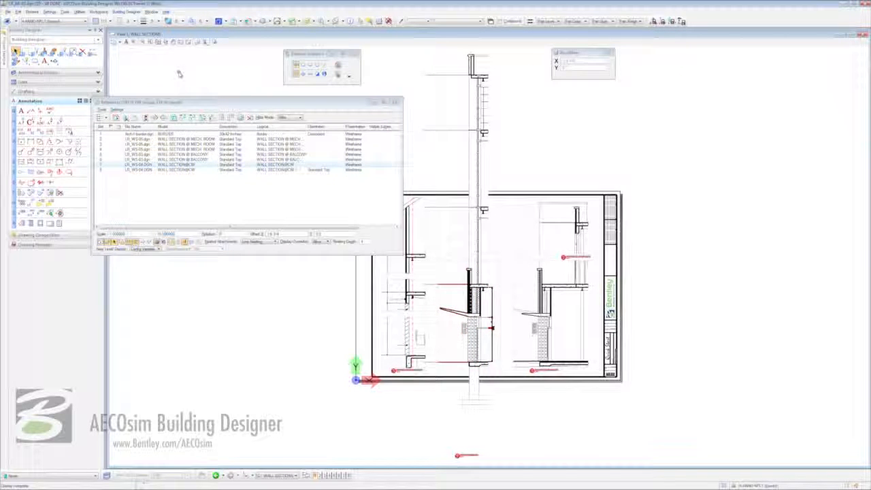
# Move the copied wall section reference vertically to a new position.
pyautogui.click(180, 170)
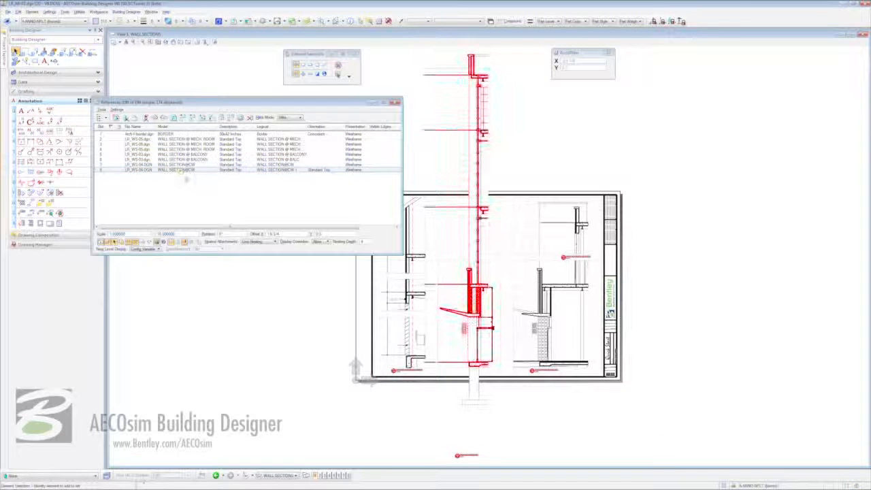
pyautogui.click(182, 117)
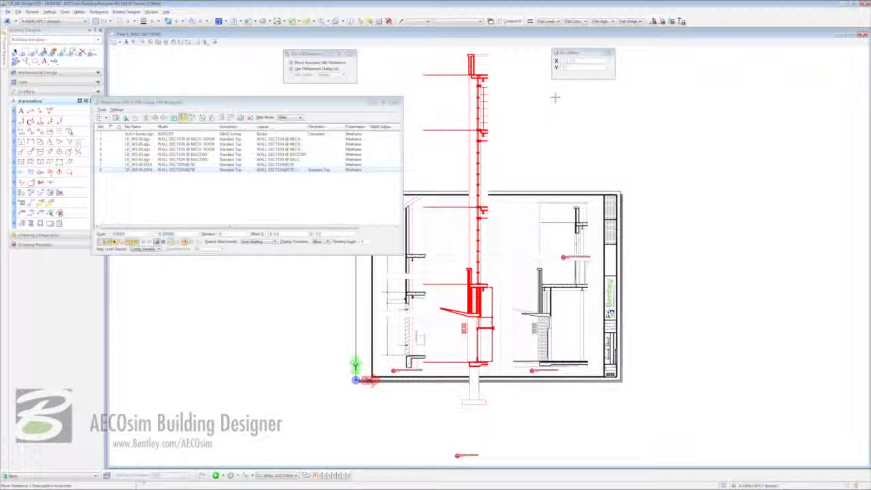
pyautogui.click(487, 75)
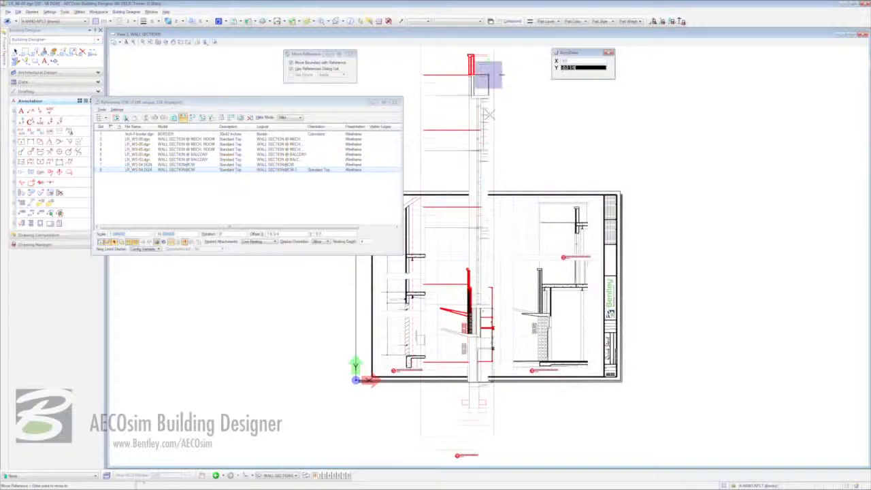
pyautogui.press('Return')
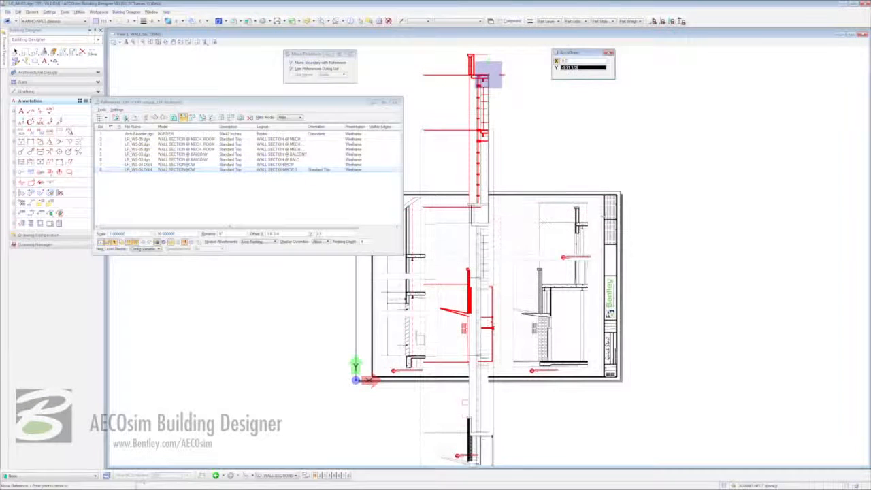
pyautogui.scroll(4, 573, 225)
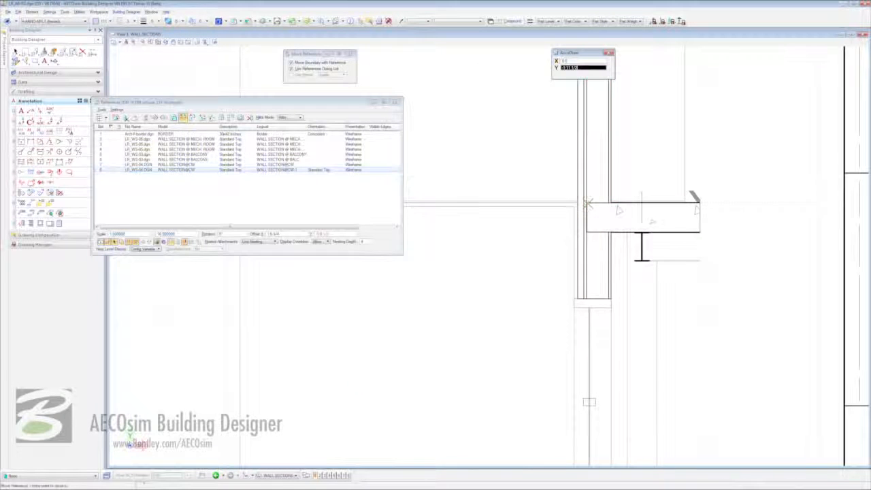
pyautogui.click(587, 204)
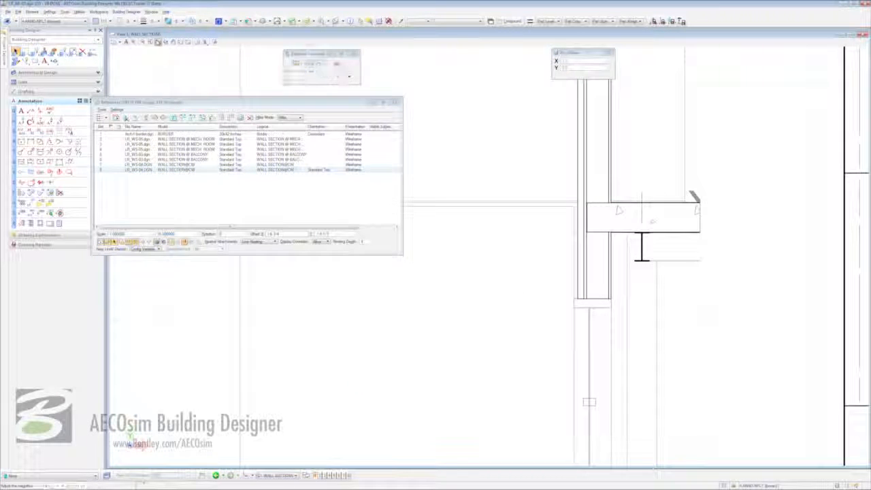
# Clip the copied reference to its own boundary shape.
pyautogui.click(158, 42)
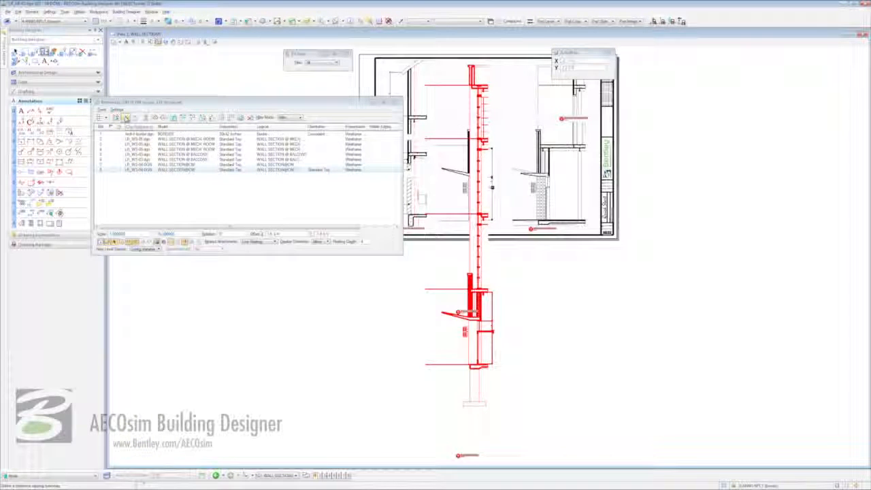
pyautogui.click(125, 117)
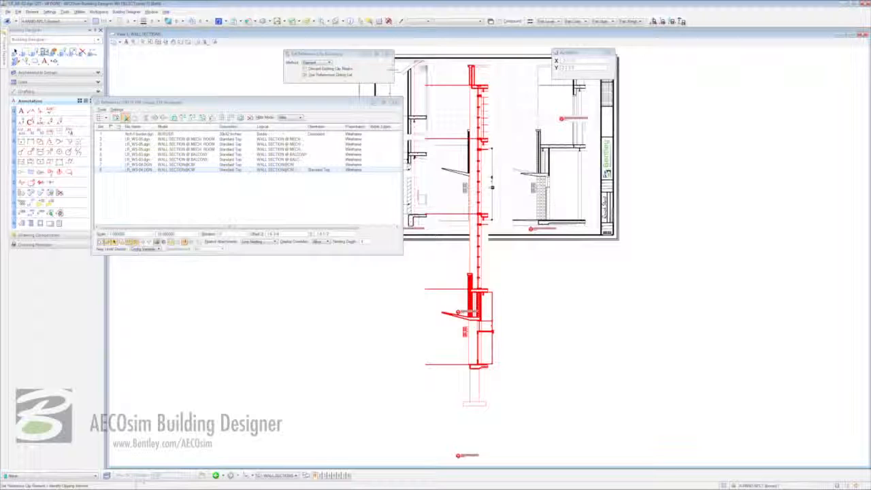
pyautogui.click(451, 59)
pyautogui.click(451, 59)
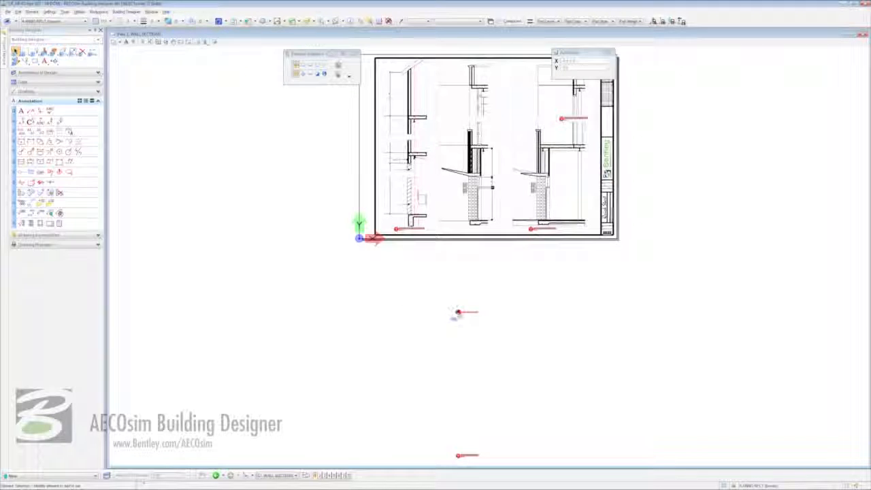
# Move the two section title markers up onto the sheet beneath their wall sections.
pyautogui.rightClick(457, 314)
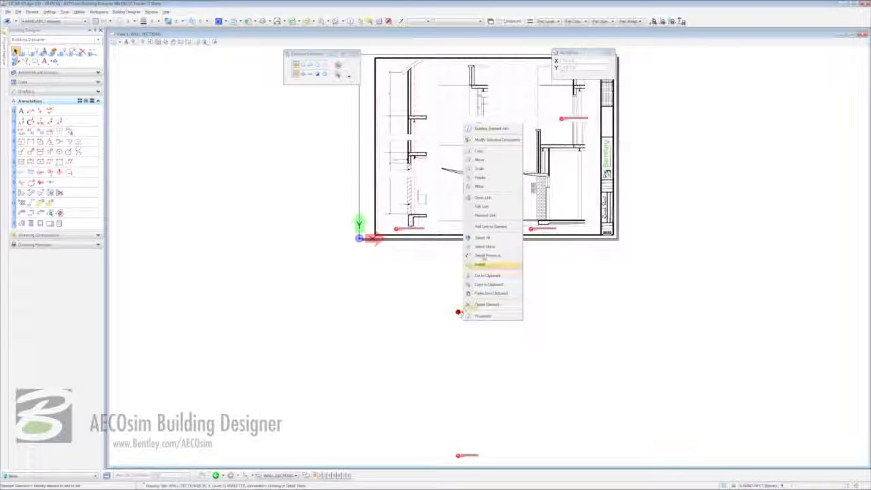
pyautogui.click(479, 160)
pyautogui.click(458, 312)
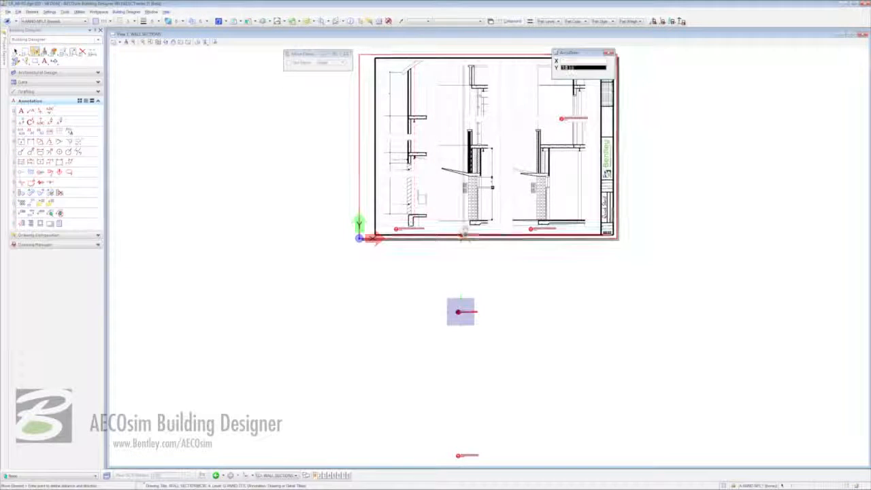
pyautogui.click(469, 230)
pyautogui.rightClick(464, 456)
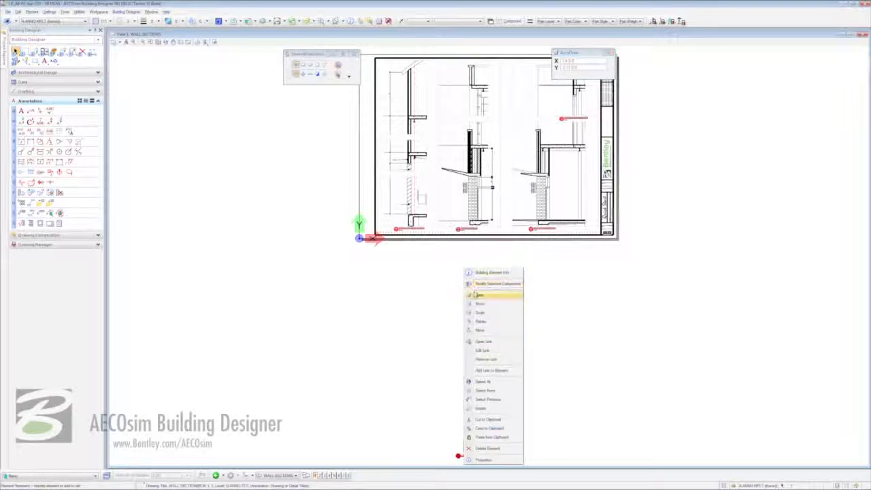
pyautogui.click(480, 304)
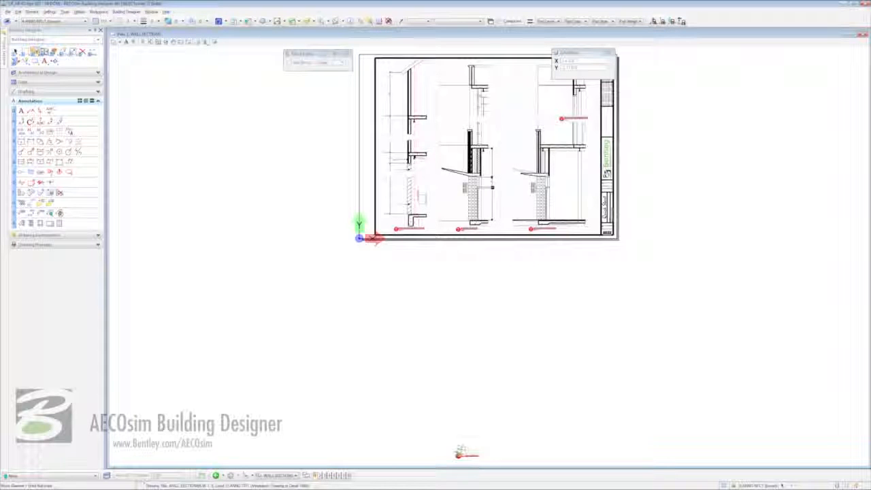
pyautogui.click(459, 455)
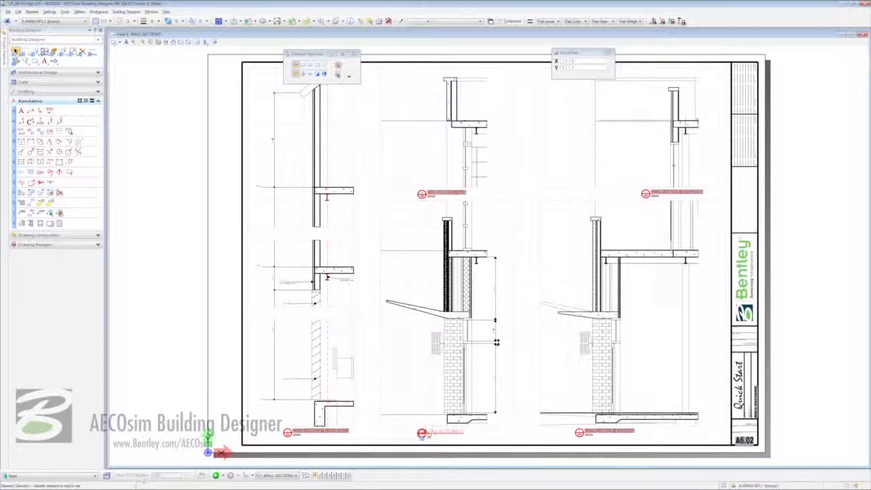
# Open the WALL SECTION@CW model from the title marker and window-zoom onto the storefront base and footing.
pyautogui.moveTo(436, 433)
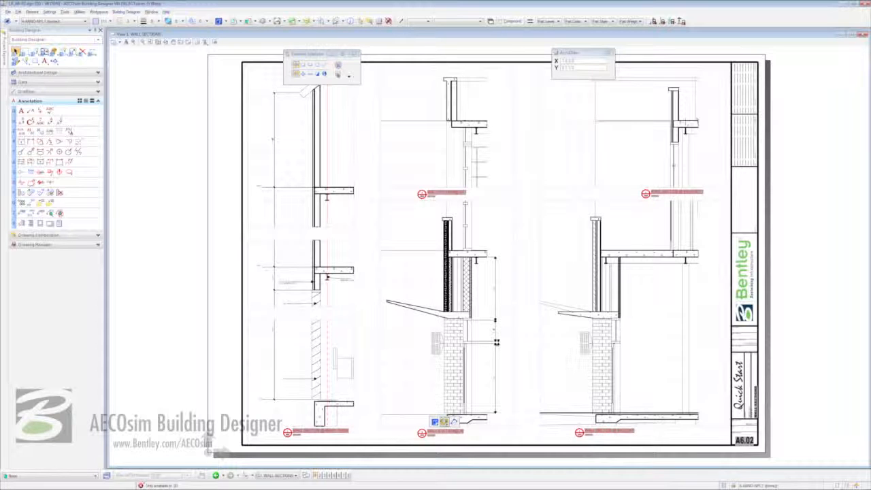
pyautogui.click(443, 422)
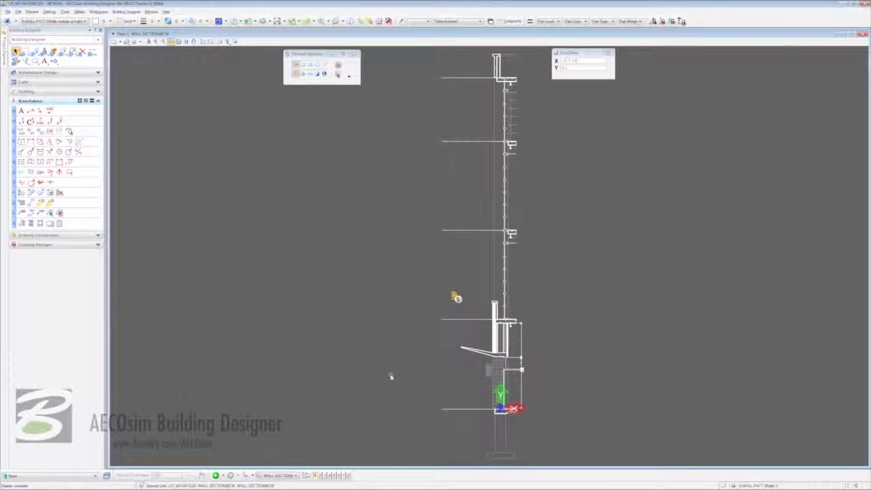
pyautogui.click(171, 41)
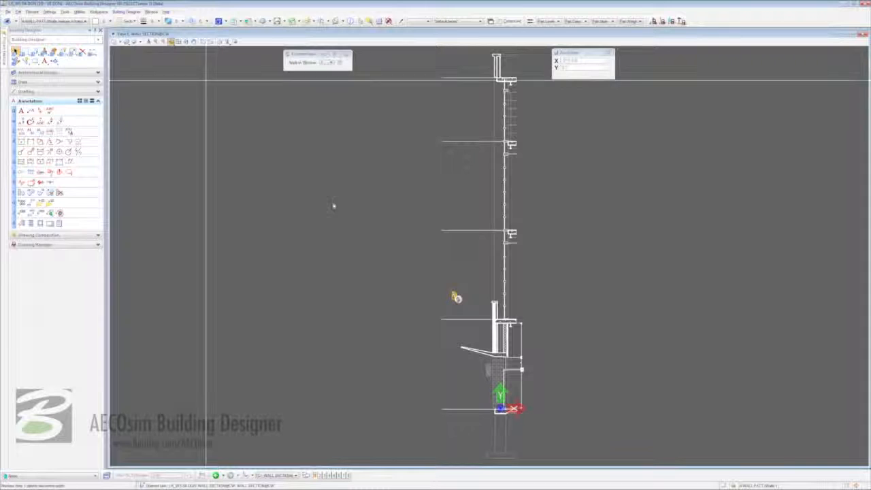
pyautogui.click(404, 320)
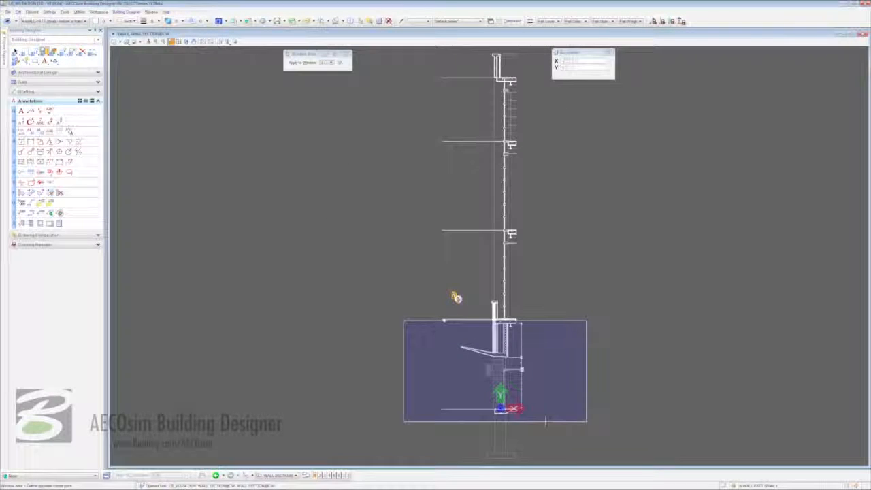
pyautogui.click(587, 419)
pyautogui.rightClick(380, 294)
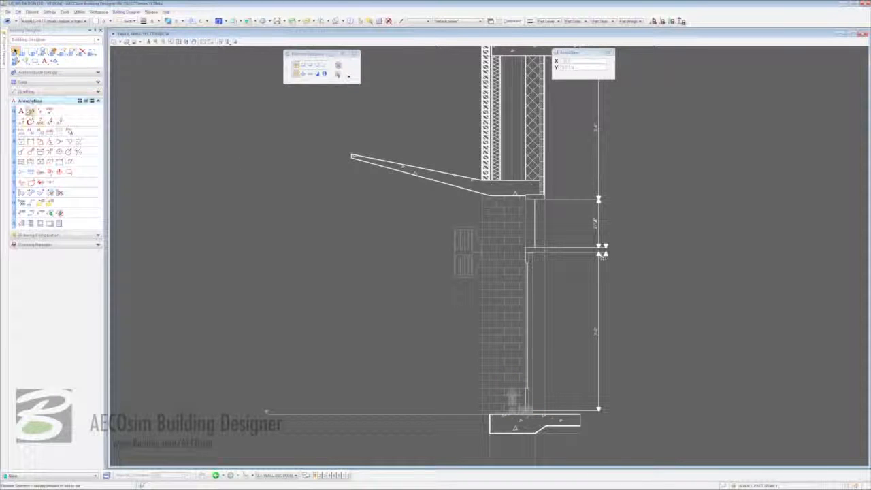
# Place a Project-Notes leader note 'ALUMINIUM & GLASS / STOREFRONT SYSTEM' pointing at the storefront frame.
pyautogui.click(30, 110)
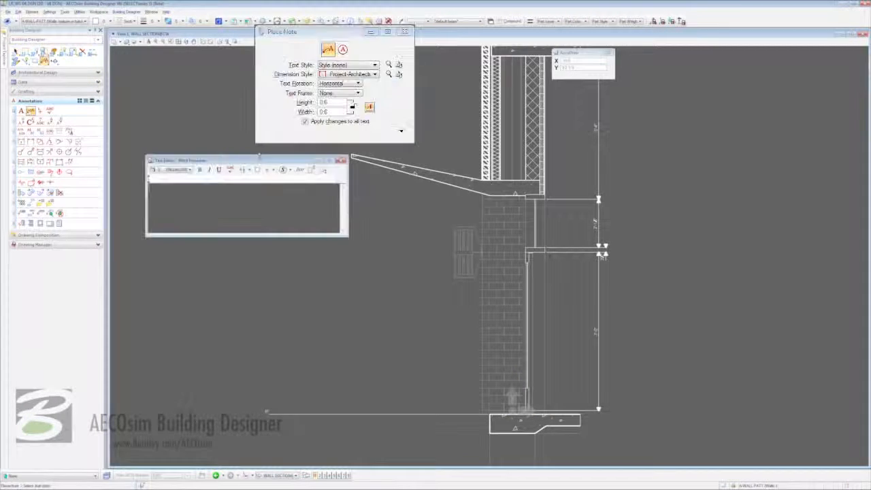
pyautogui.click(270, 133)
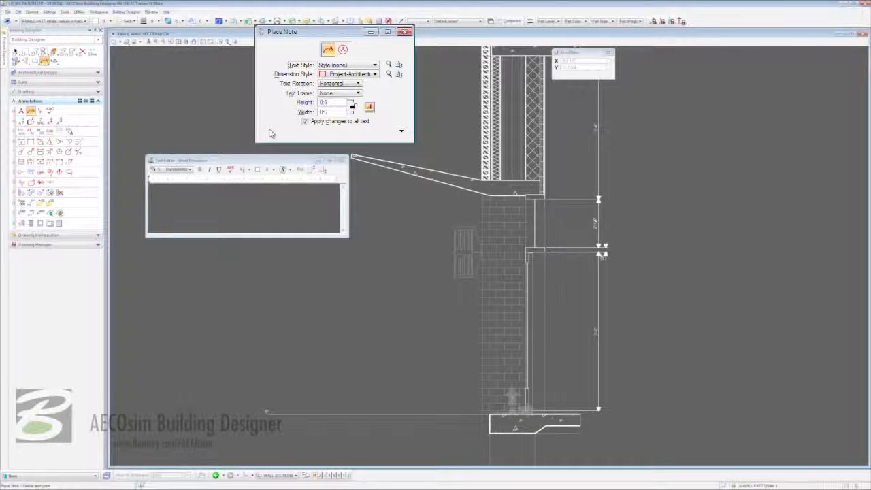
pyautogui.click(366, 65)
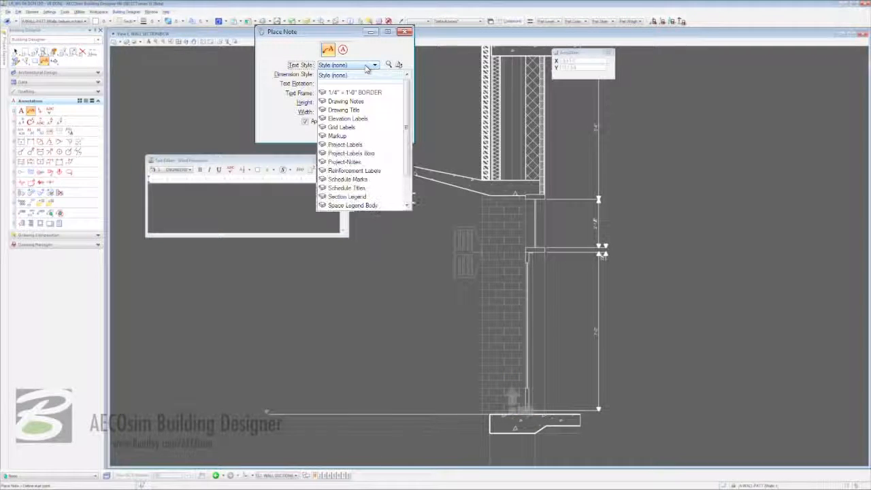
pyautogui.click(346, 162)
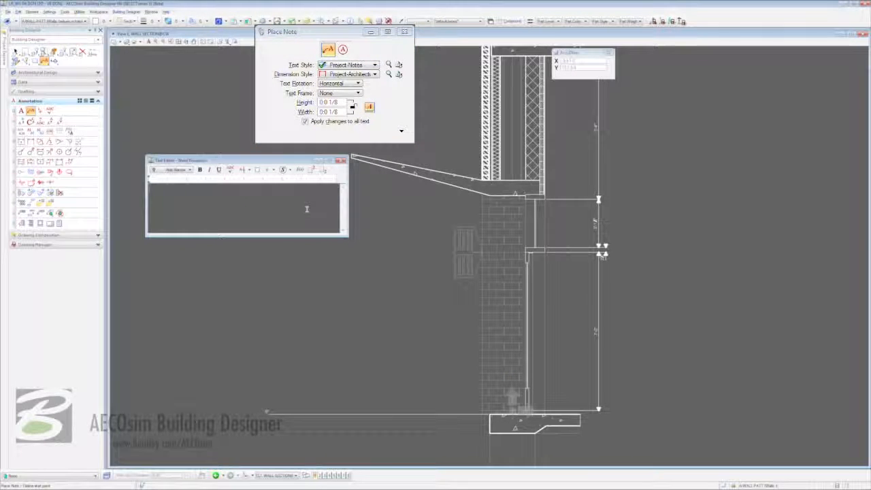
pyautogui.write('ALUMINI')
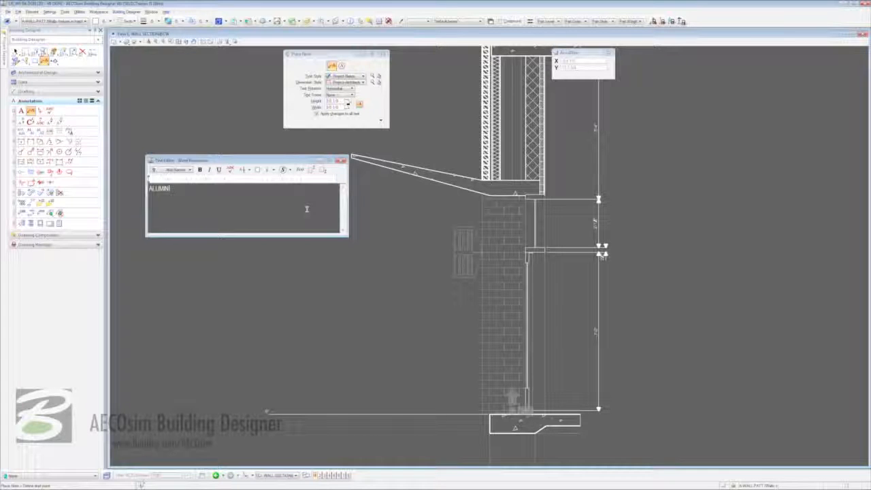
pyautogui.write('UM & GLASS')
pyautogui.press('Return')
pyautogui.write('STOREFRONT SYSTEM')
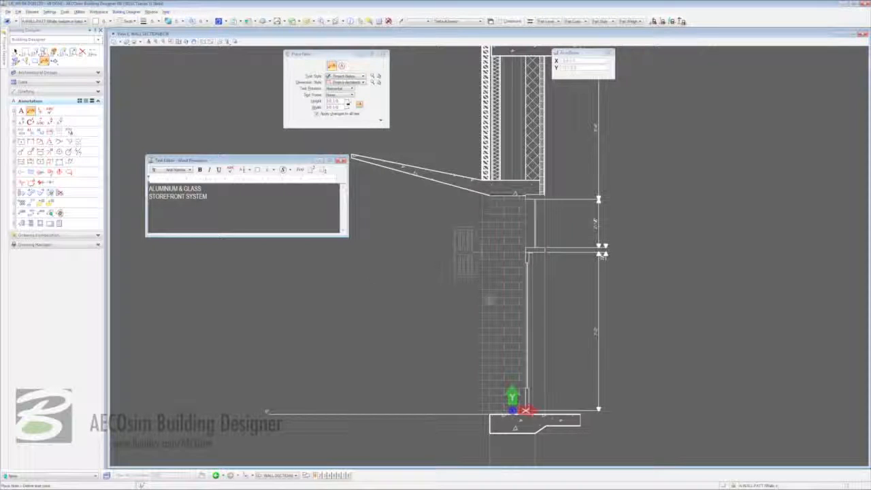
pyautogui.click(524, 286)
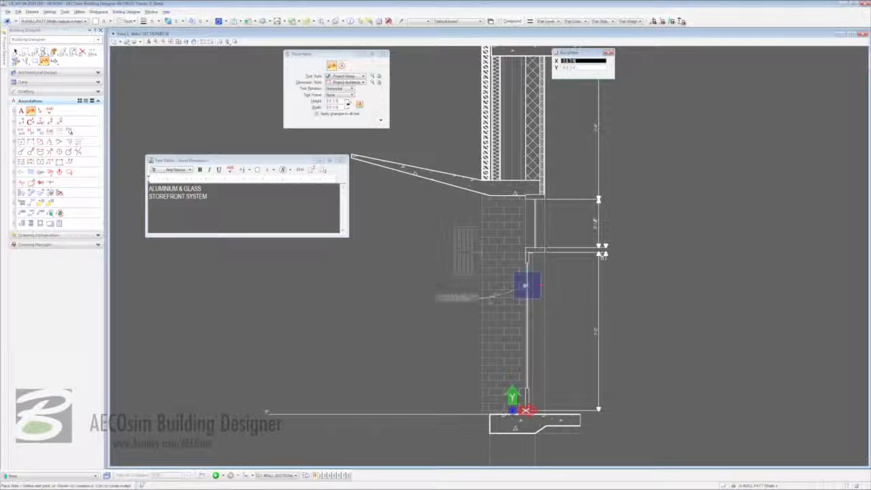
pyautogui.click(431, 310)
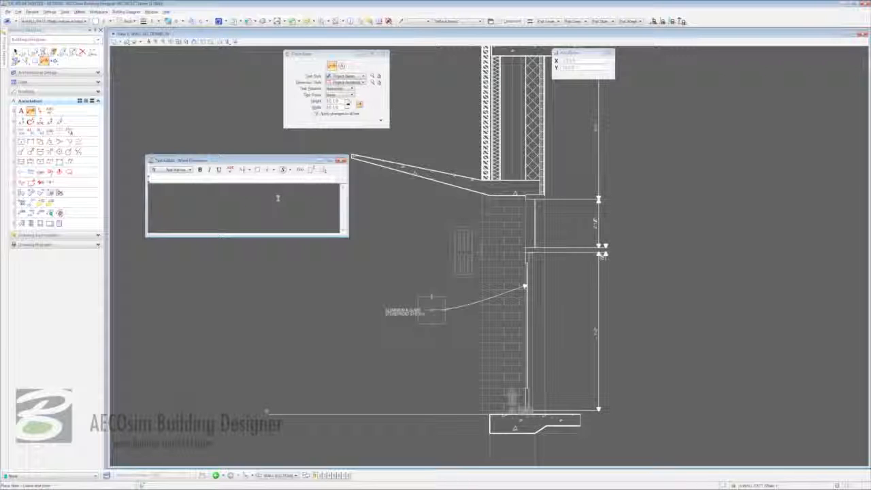
# Add a leader note 'PRECAST CONCRETE / CANOPY' pointing at the canopy underside.
pyautogui.write('PRECAST C')
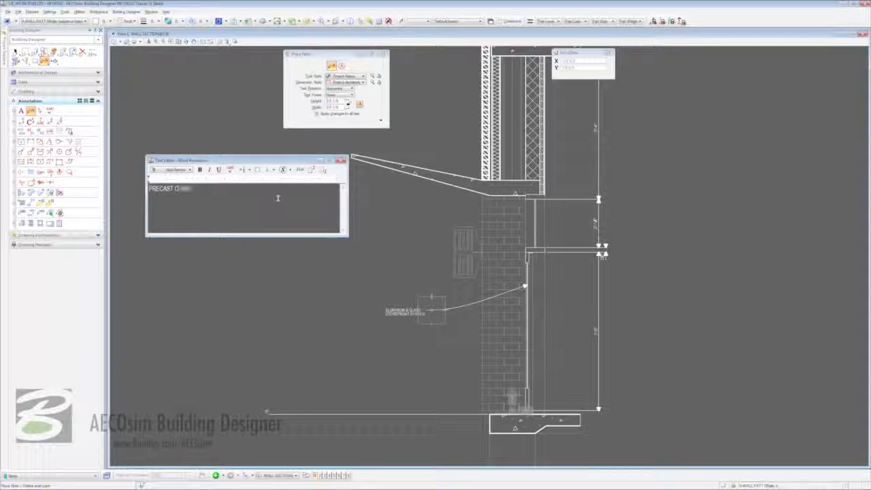
pyautogui.write('ONCRETE')
pyautogui.press('Return')
pyautogui.write('CANOPY')
pyautogui.click(489, 195)
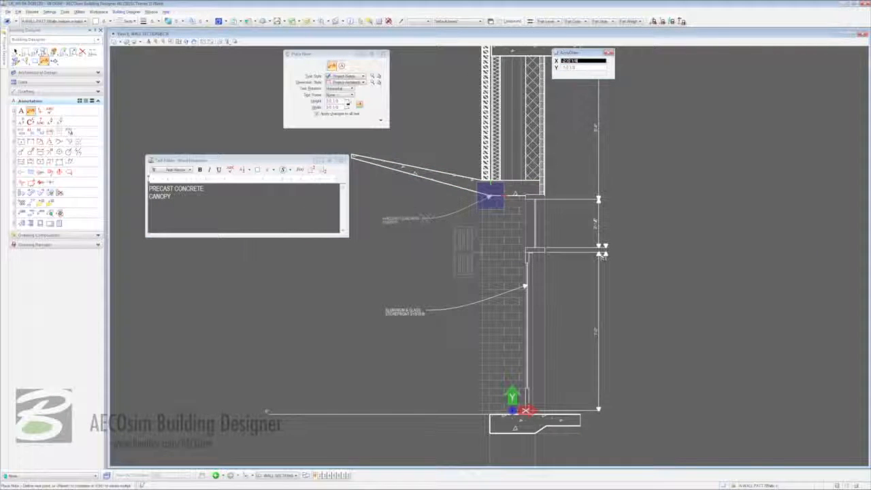
pyautogui.click(423, 218)
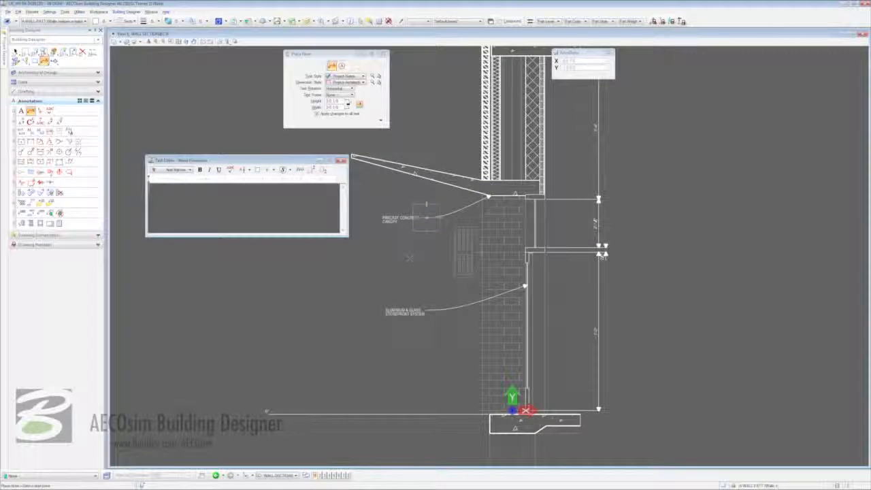
pyautogui.press('Escape')
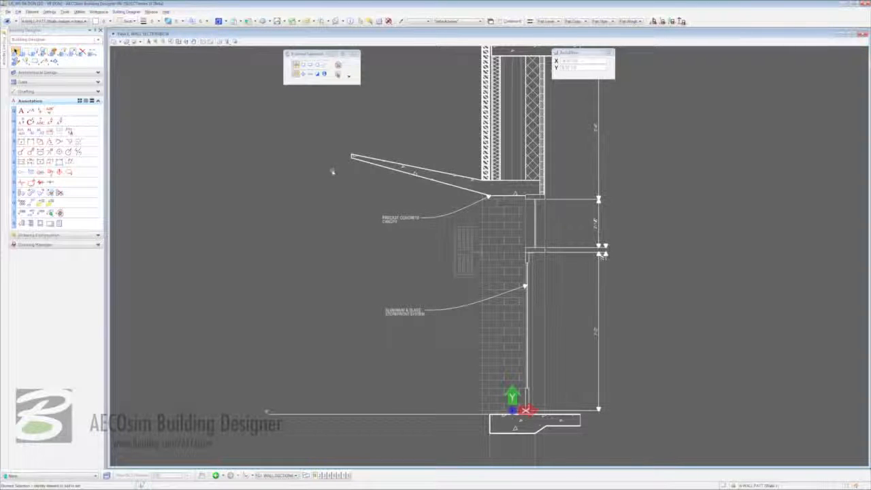
# Fit the wall section in view and open sheet A6.02 from the section marker's mini-toolbar.
pyautogui.click(178, 42)
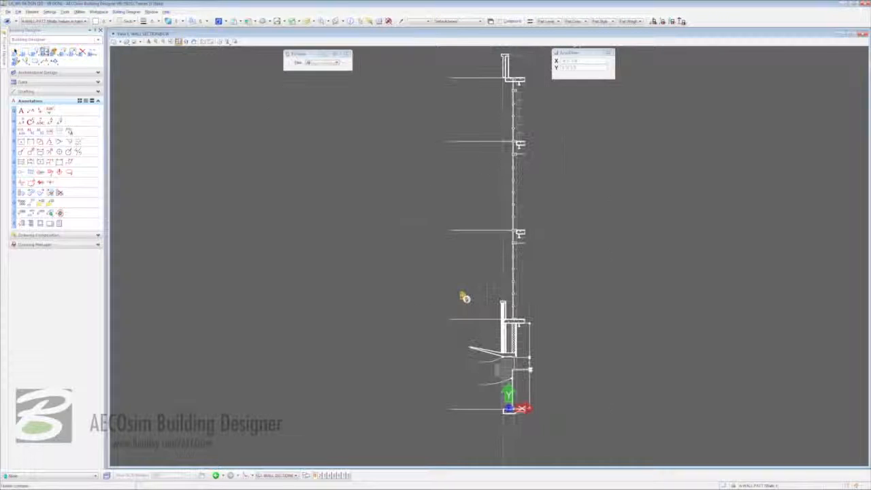
pyautogui.rightClick(466, 310)
pyautogui.moveTo(464, 298)
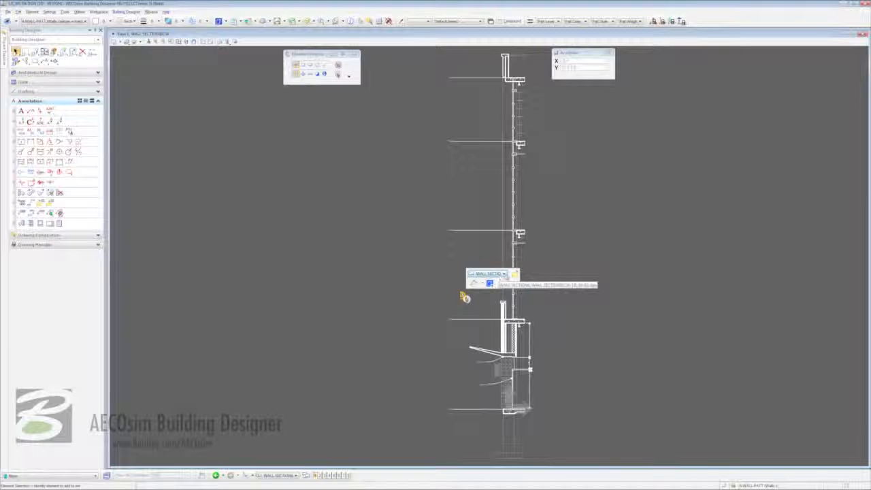
pyautogui.click(514, 274)
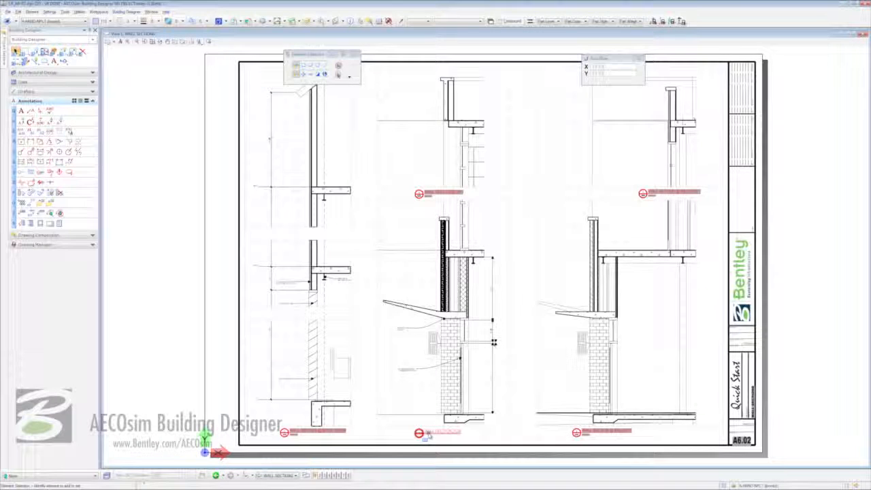
pyautogui.moveTo(428, 434)
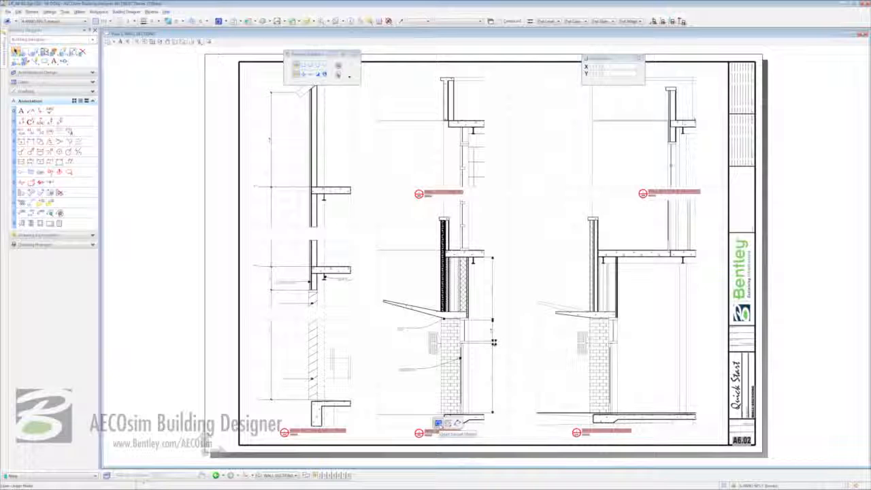
# Open the 3D design model from the section callout and zoom in on the lower-left brick pier.
pyautogui.click(438, 423)
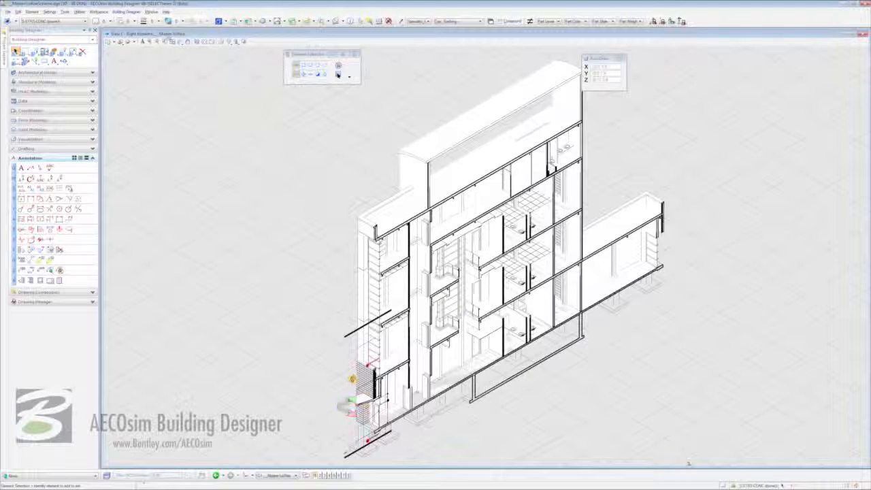
pyautogui.click(164, 41)
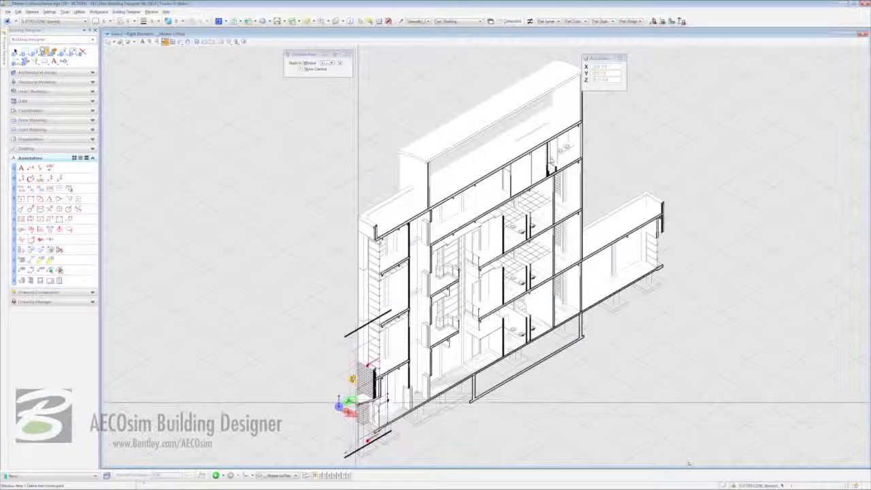
pyautogui.click(357, 400)
pyautogui.click(399, 449)
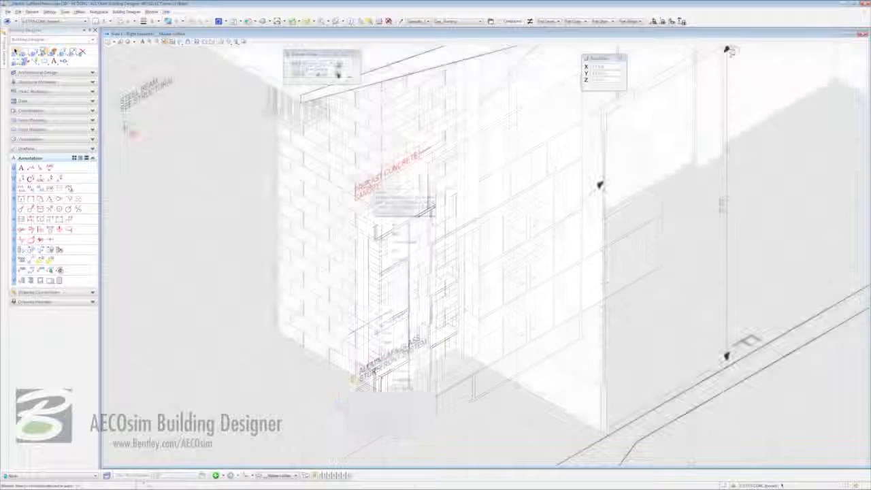
# Activate the wall section reference containing the precast concrete canopy note.
pyautogui.rightClick(372, 187)
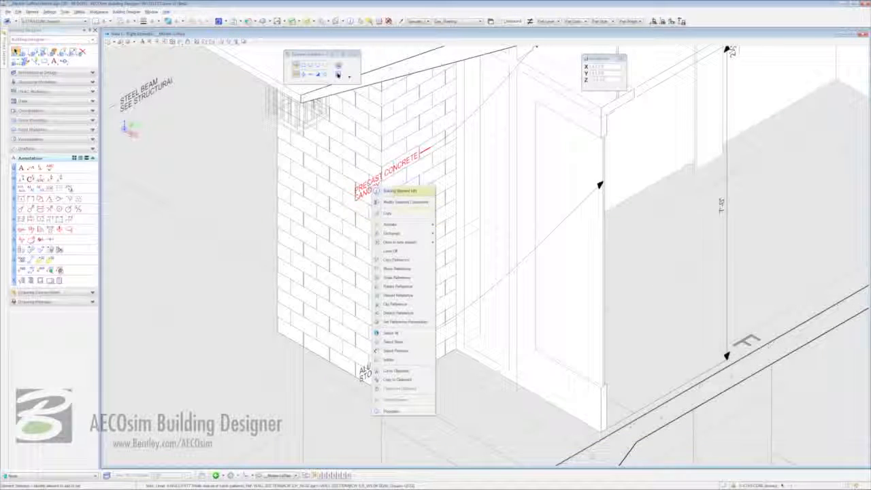
pyautogui.moveTo(394, 224)
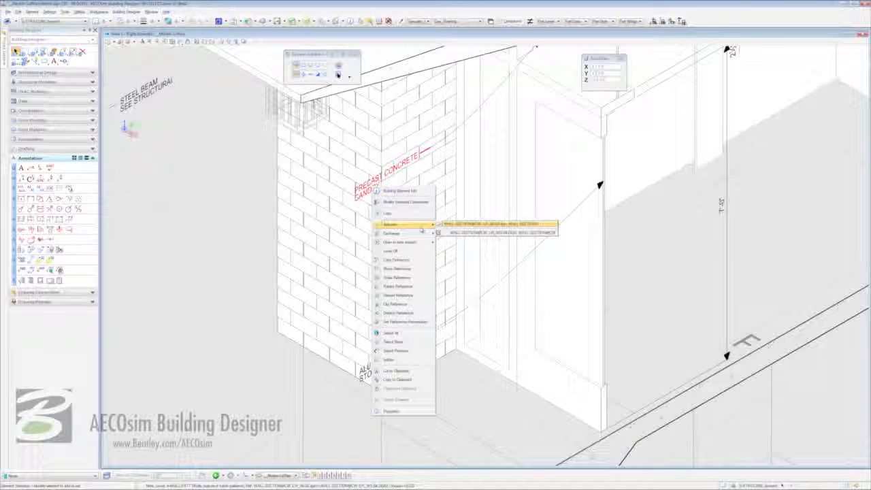
pyautogui.click(446, 232)
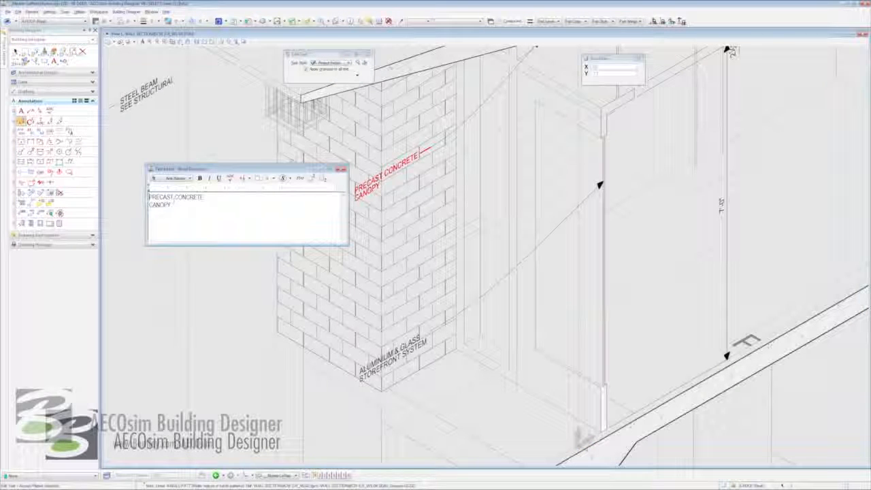
# Prefix the canopy note with REINFORCED, deactivate the wall section reference, and fit the building in view.
pyautogui.write('REINFORCED')
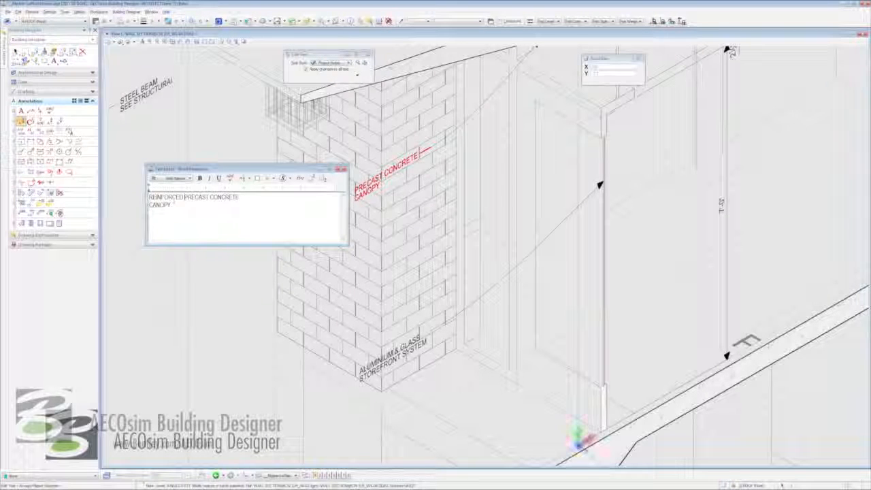
pyautogui.click(493, 290)
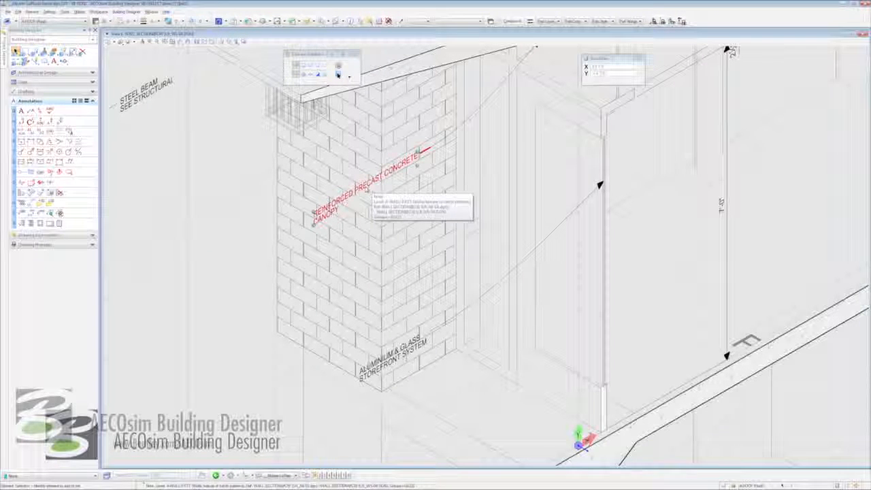
pyautogui.rightClick(368, 191)
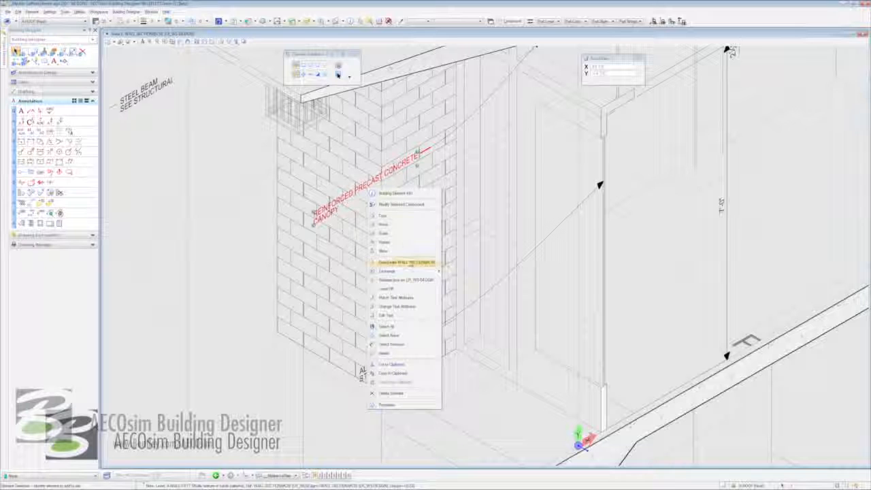
pyautogui.click(408, 262)
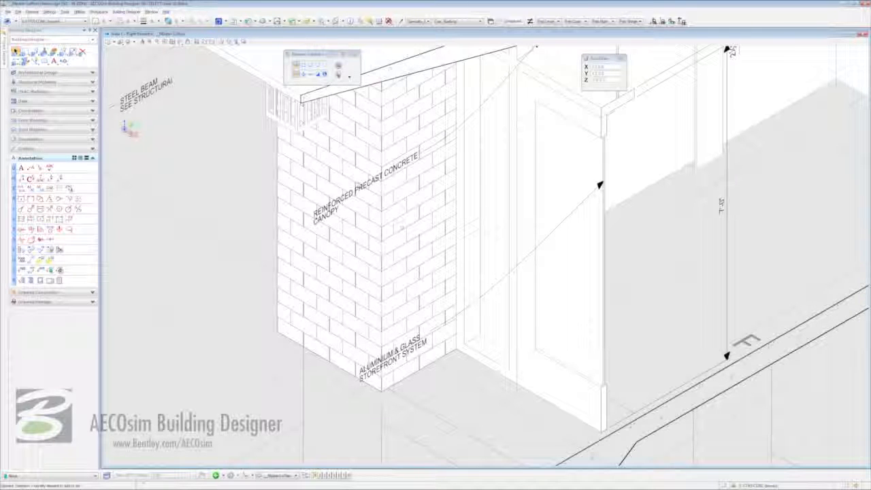
pyautogui.click(172, 42)
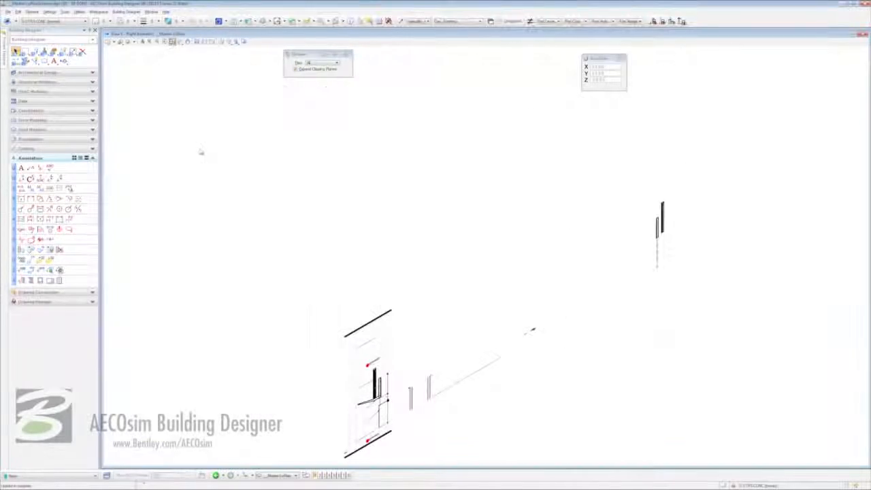